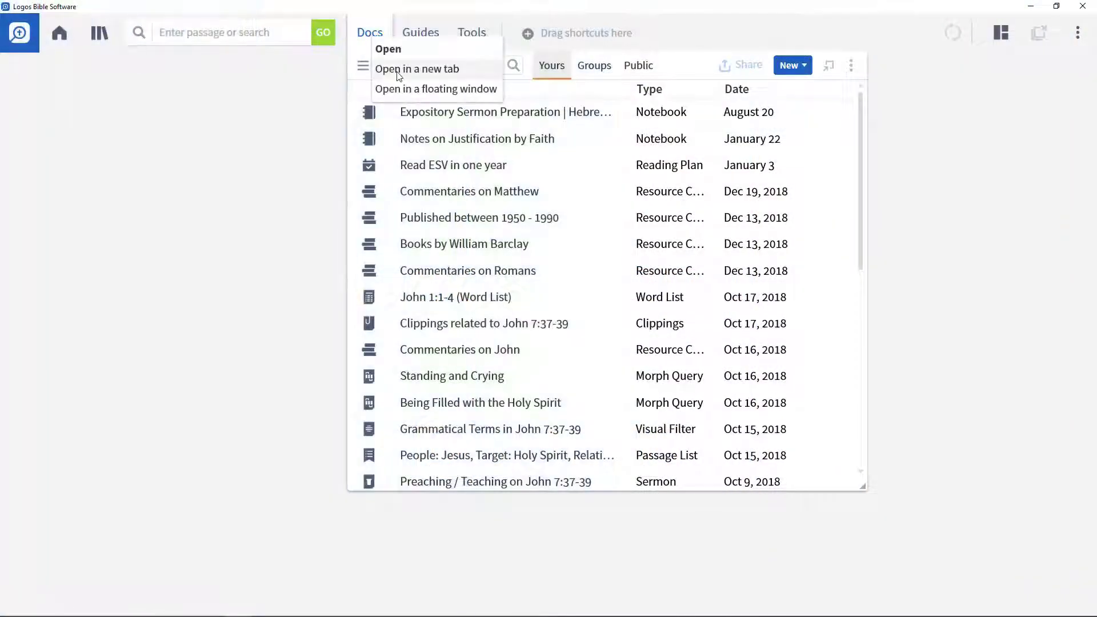
Step: Open the Documents list in a new tab and filter it to Notebook documents
click(399, 72)
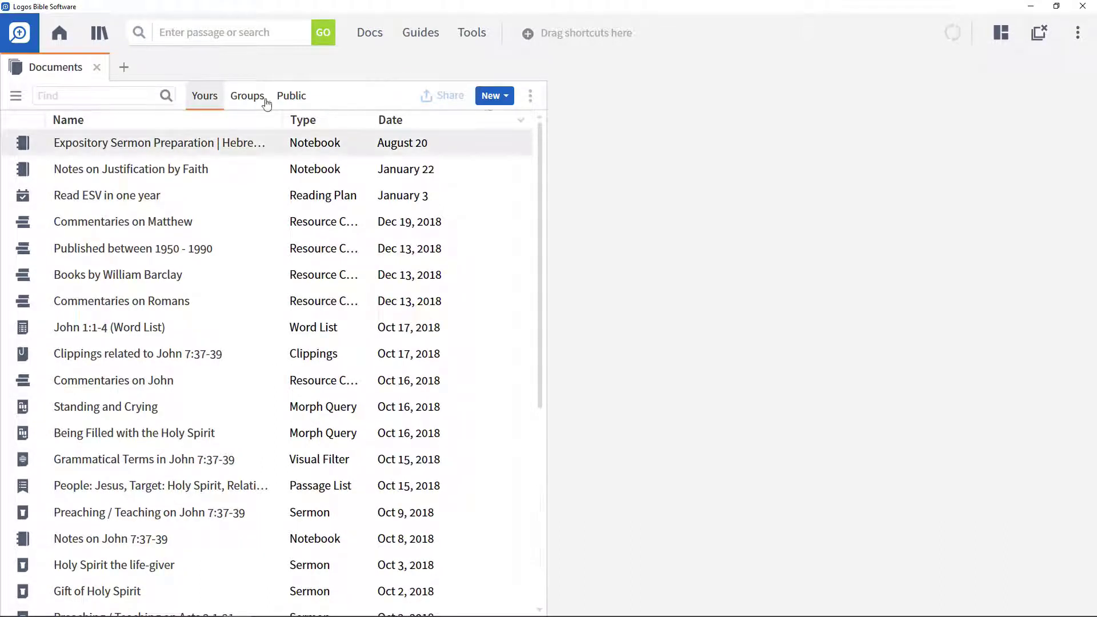
click(511, 100)
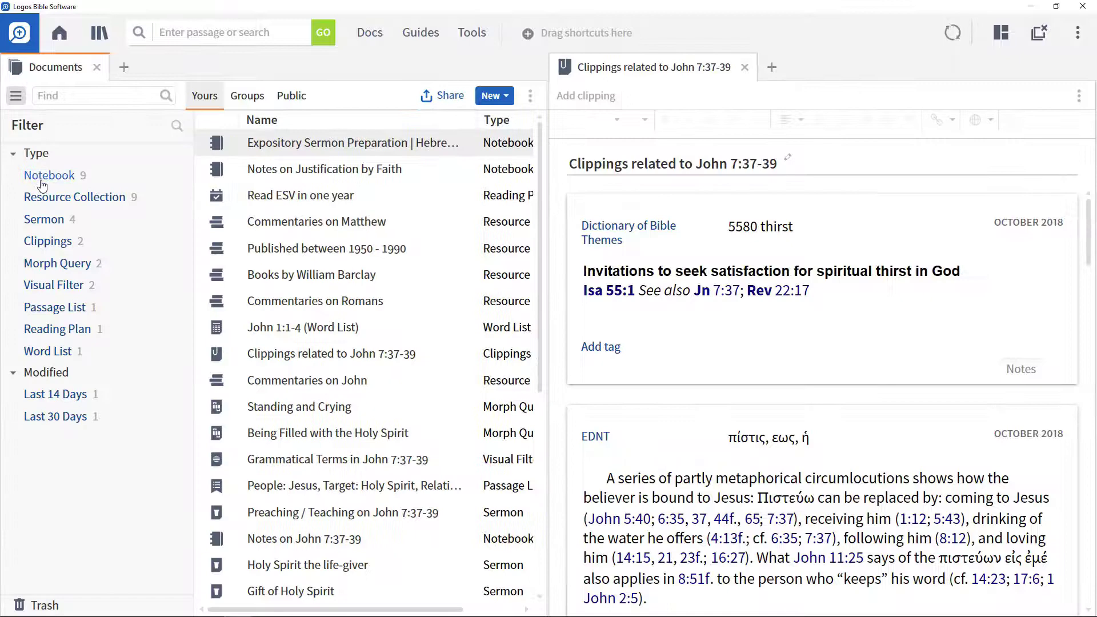
click(43, 181)
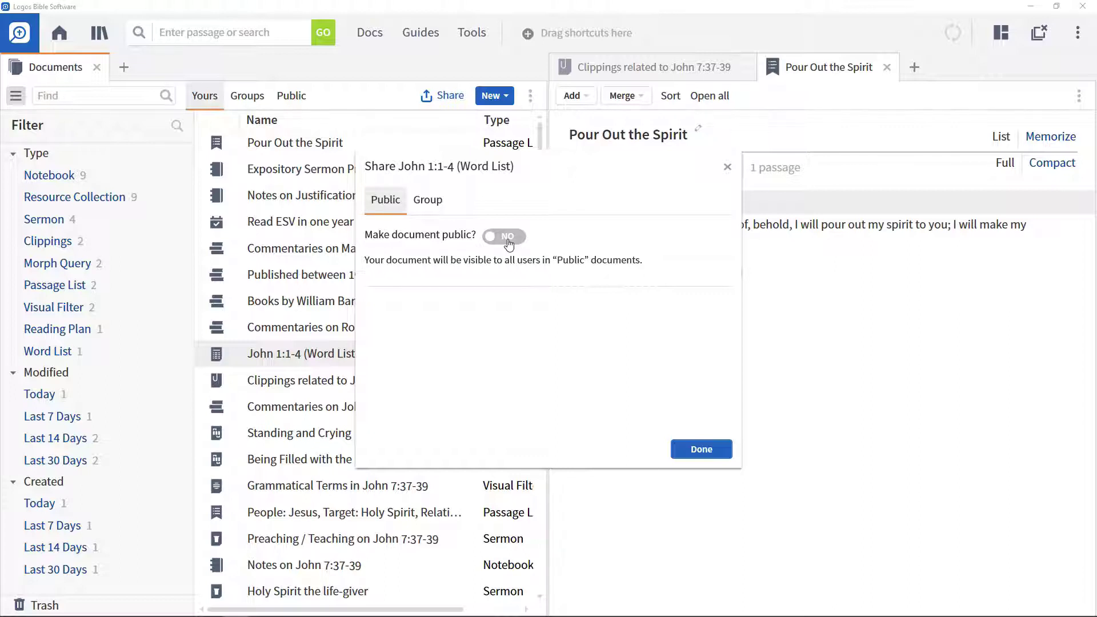
Step: Set the sharing recipient to the Sermon Prep (GC) group
click(426, 201)
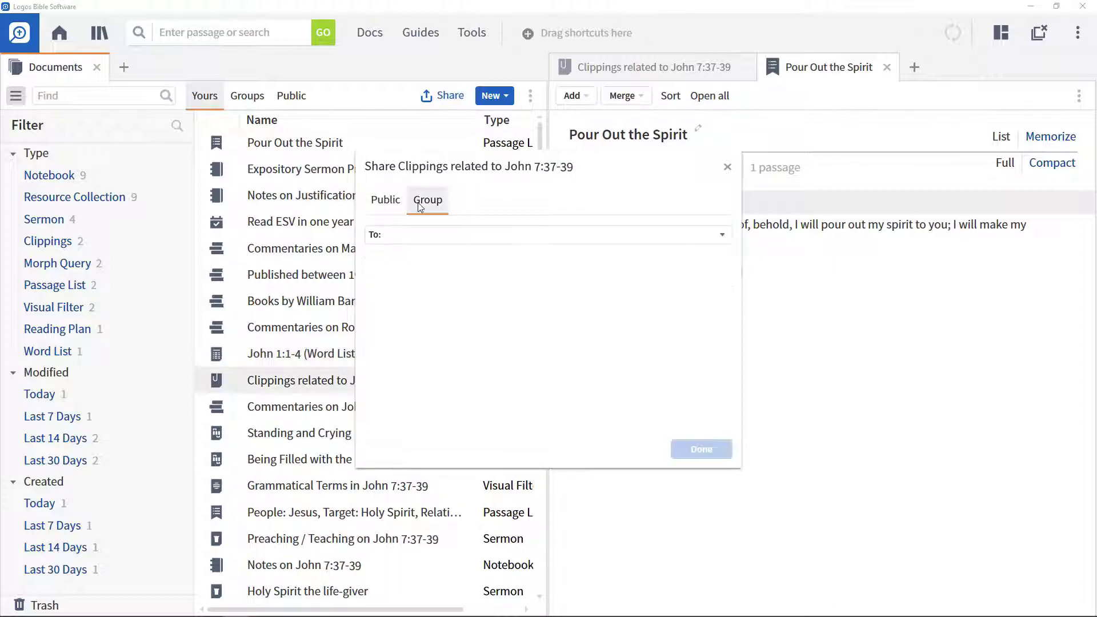
click(509, 242)
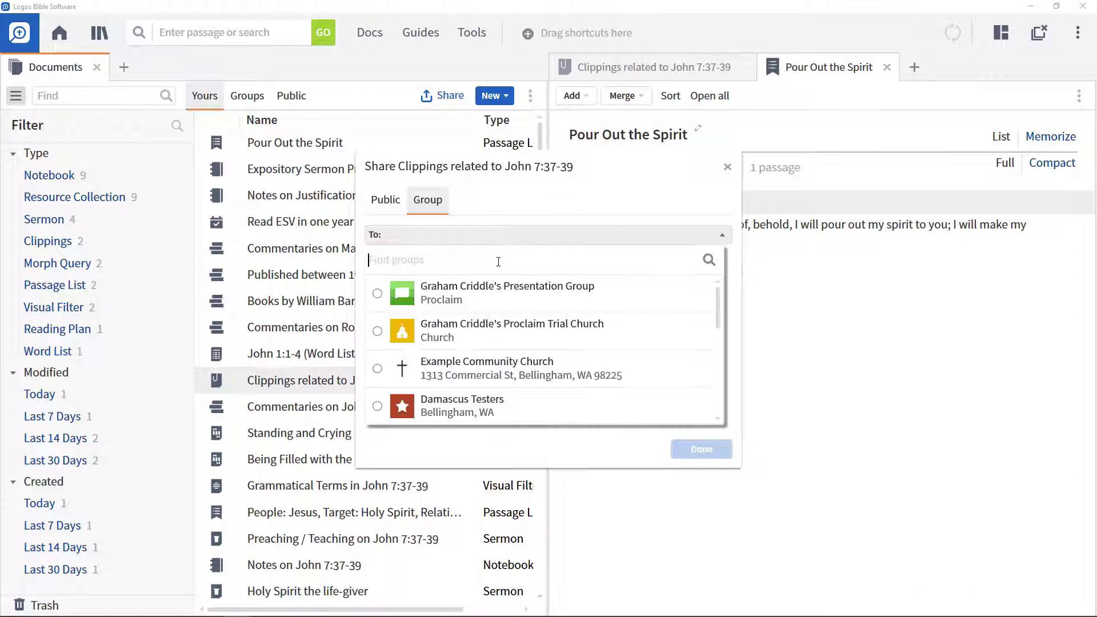
scroll(482, 348, down, 3)
click(483, 362)
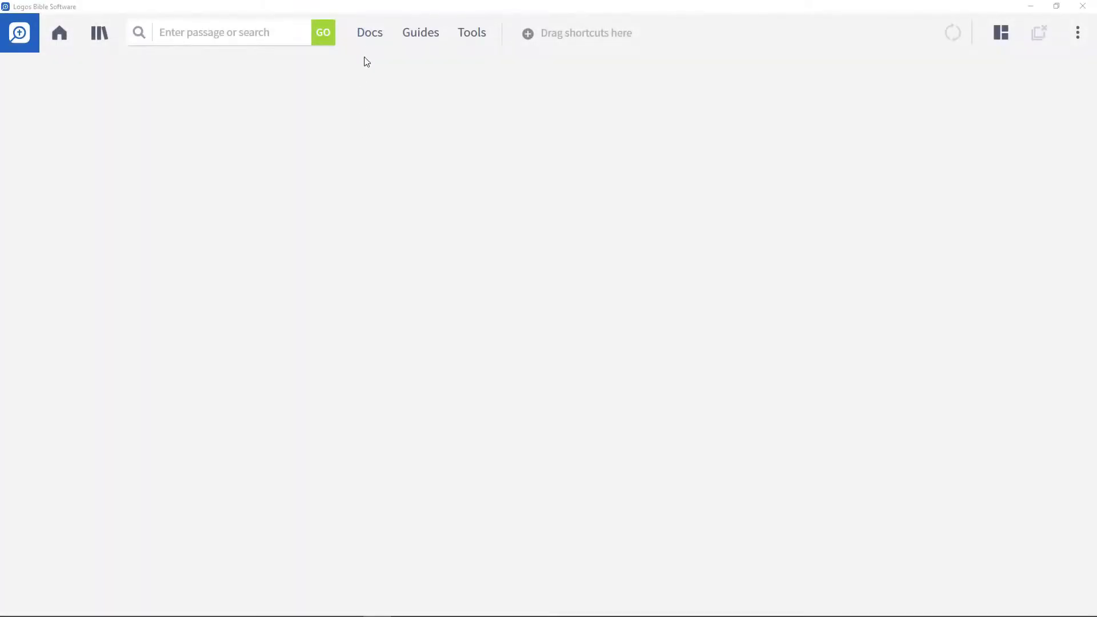
Step: Open Docs in a new tab from the Docs tab's context menu
click(370, 35)
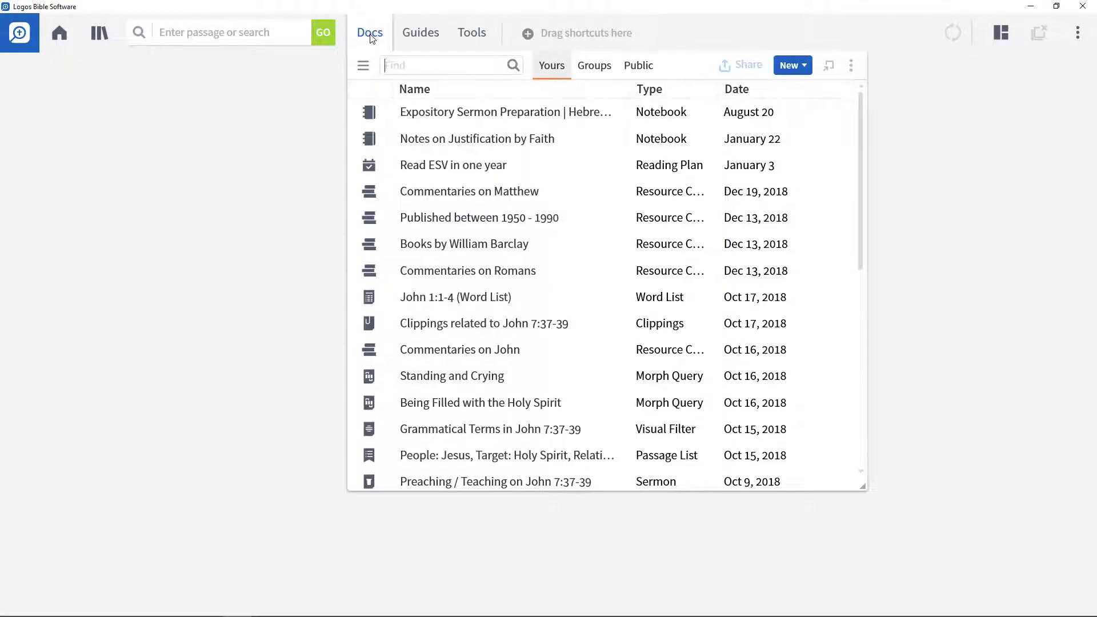
right_click(370, 37)
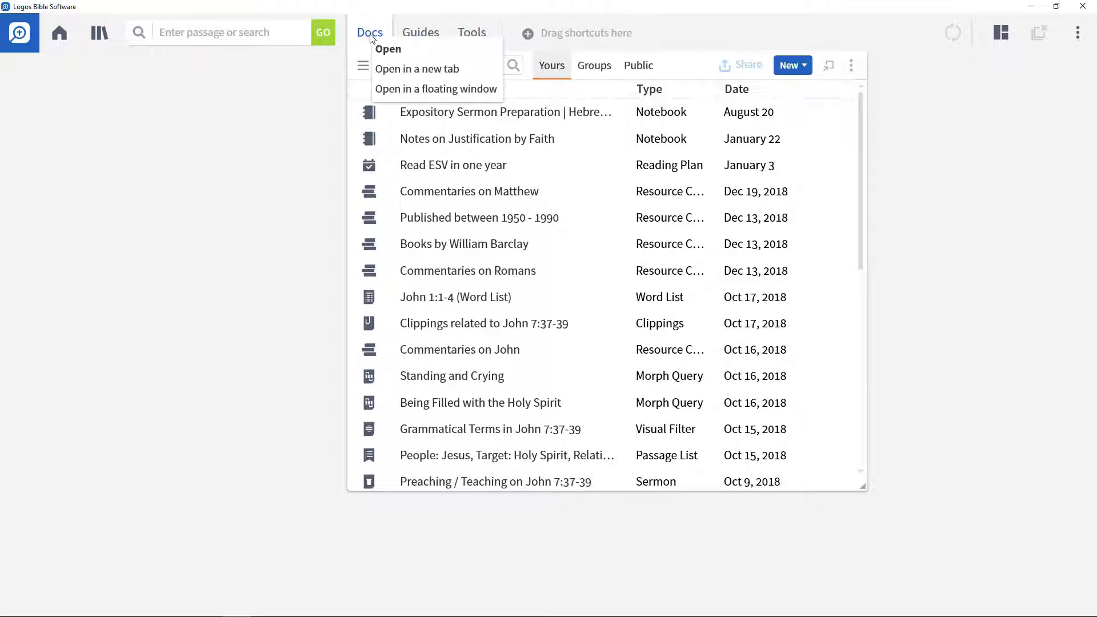
click(399, 71)
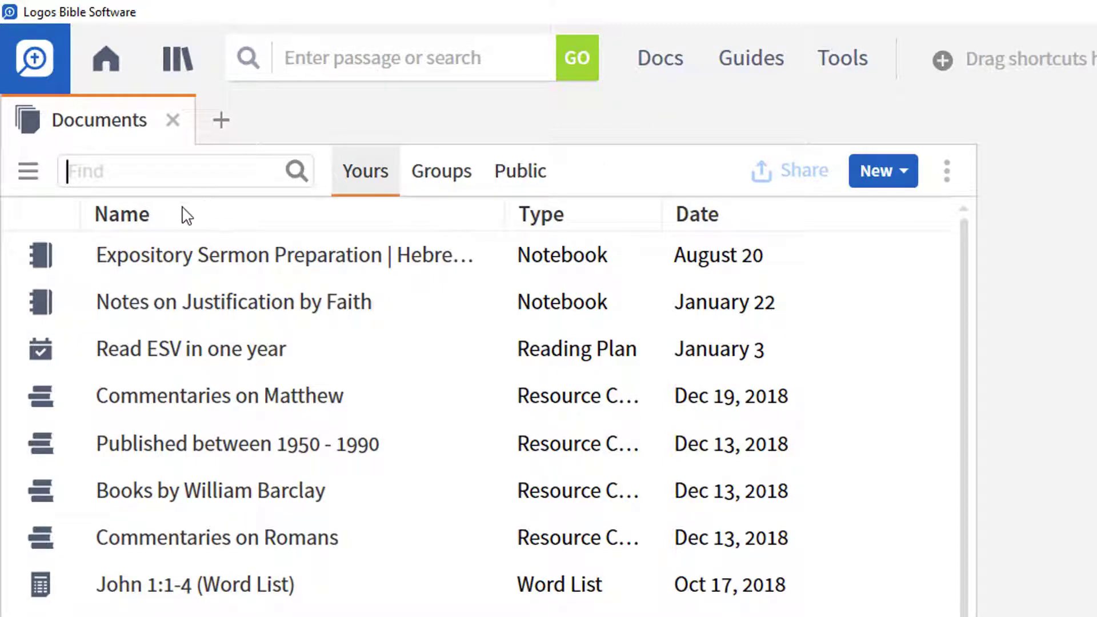
click(146, 218)
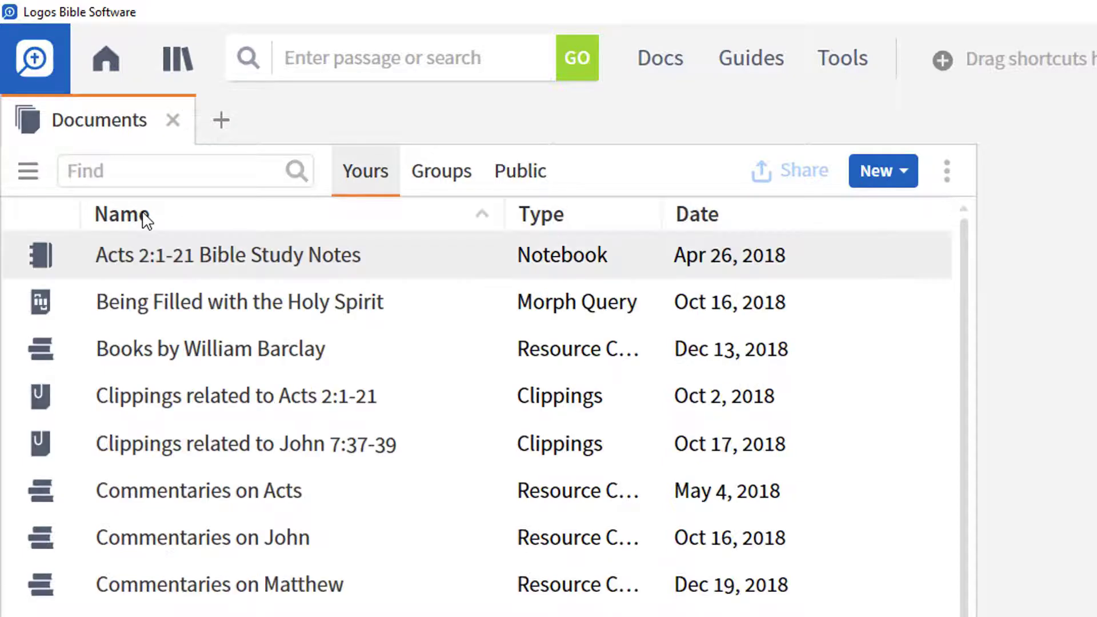
click(145, 218)
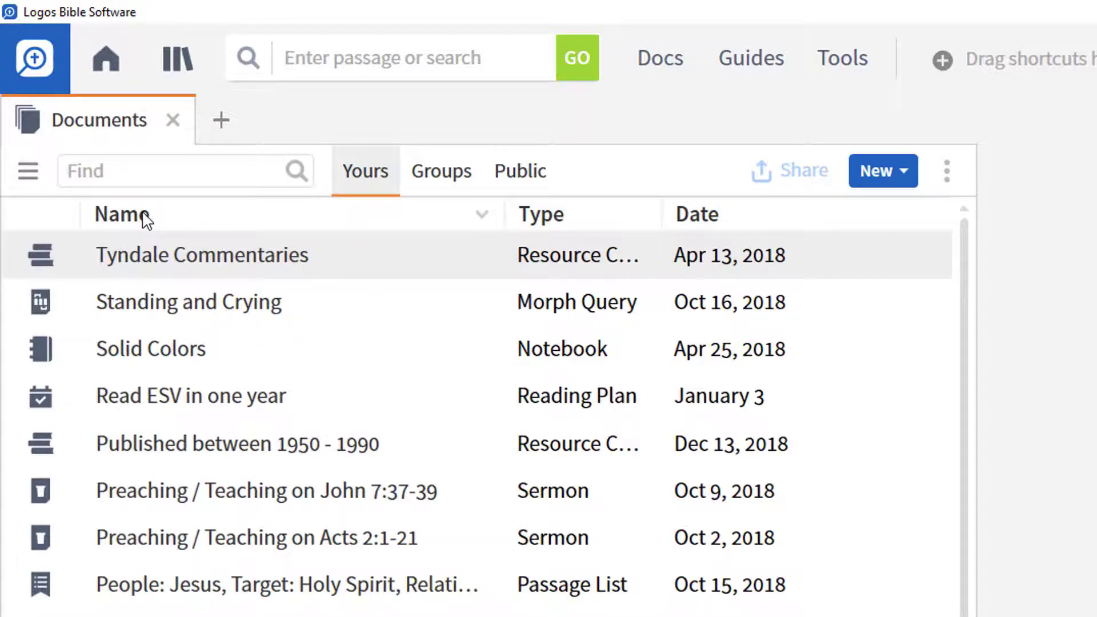
click(146, 218)
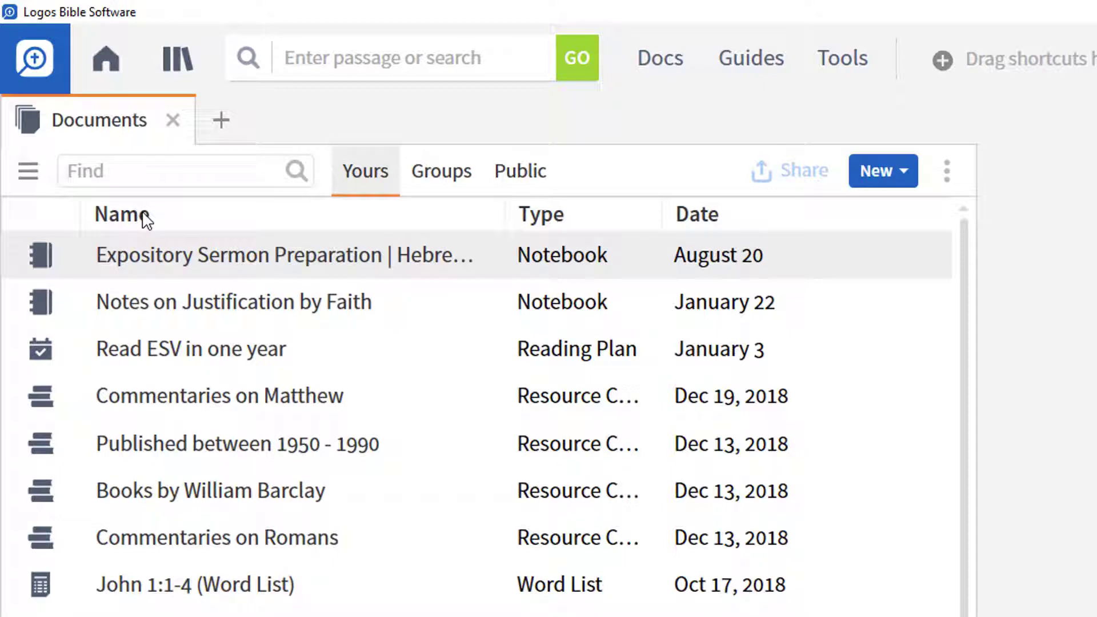
click(540, 218)
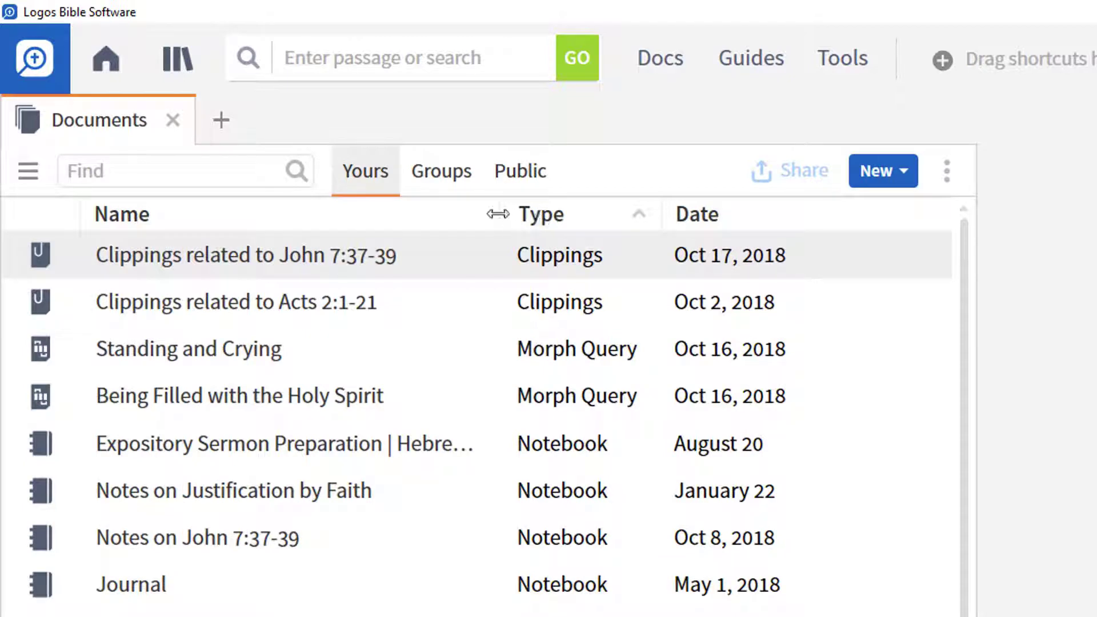
click(146, 222)
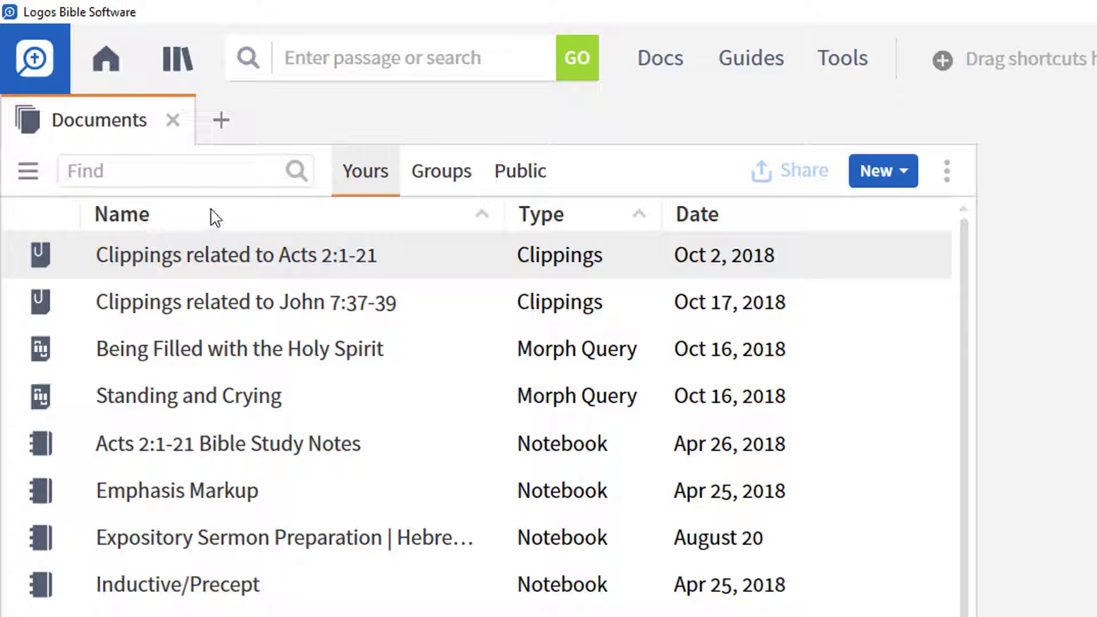
click(707, 225)
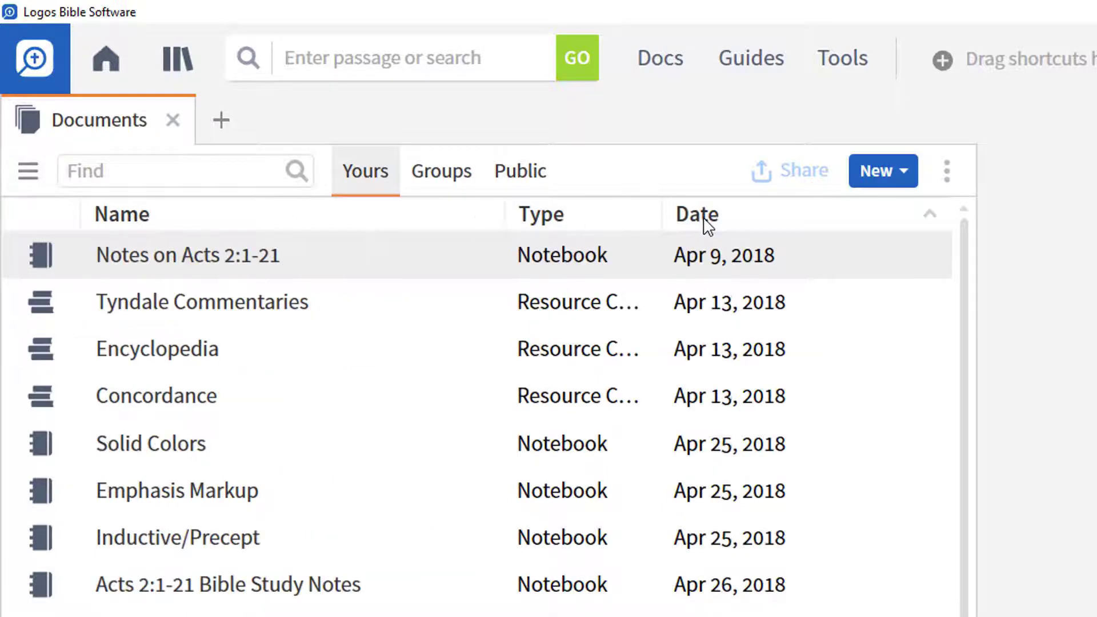
click(707, 225)
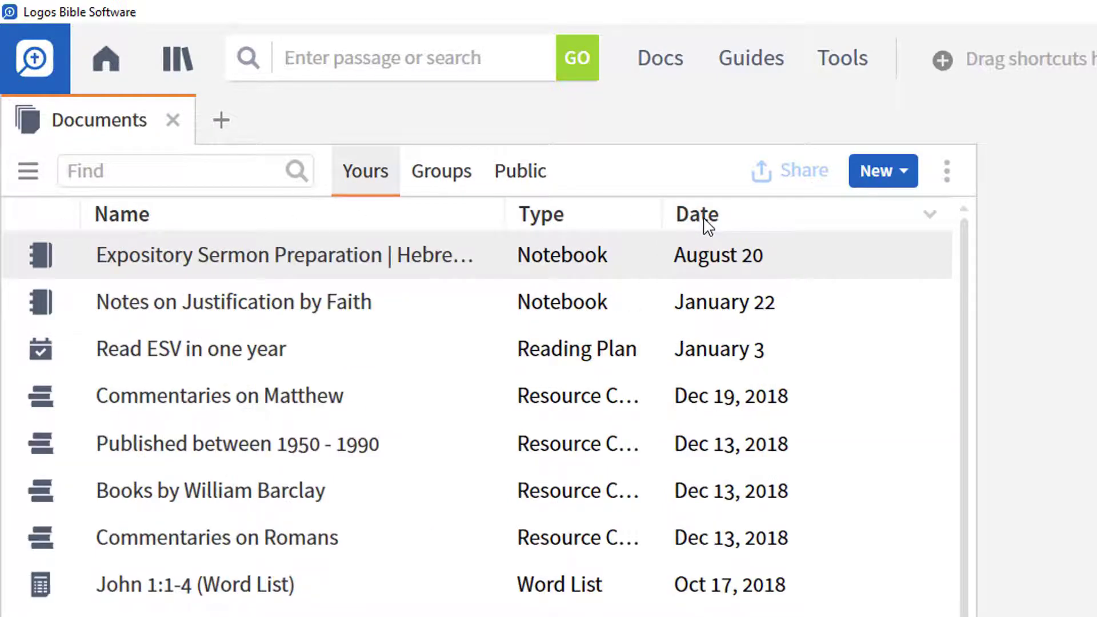
Step: Search the documents for 'preach', then clear the search
click(220, 173)
text(pre)
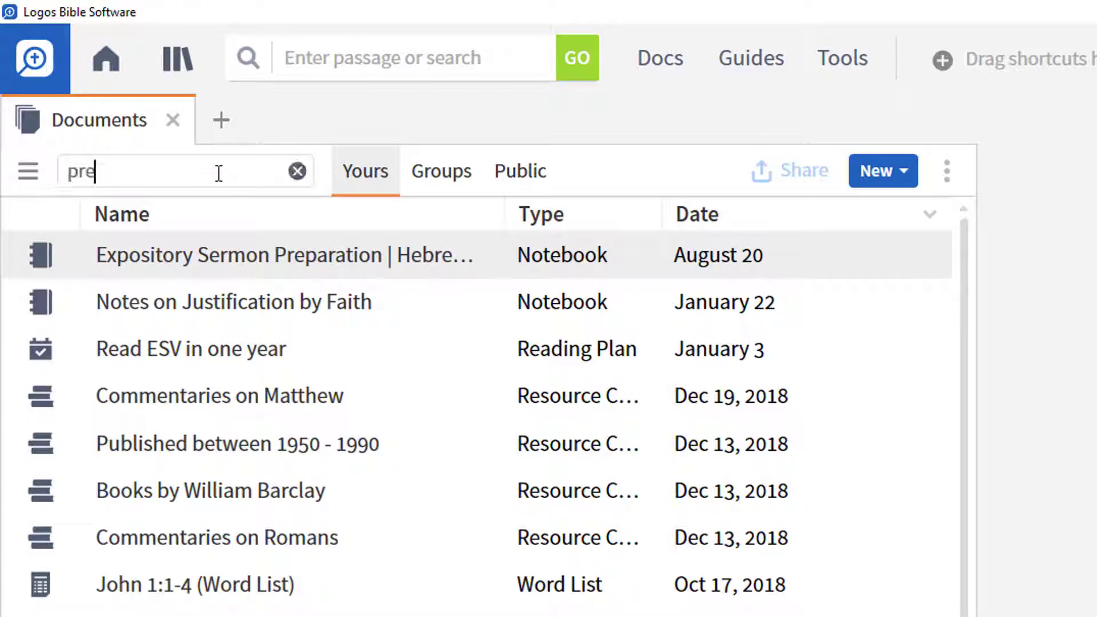
text(ach)
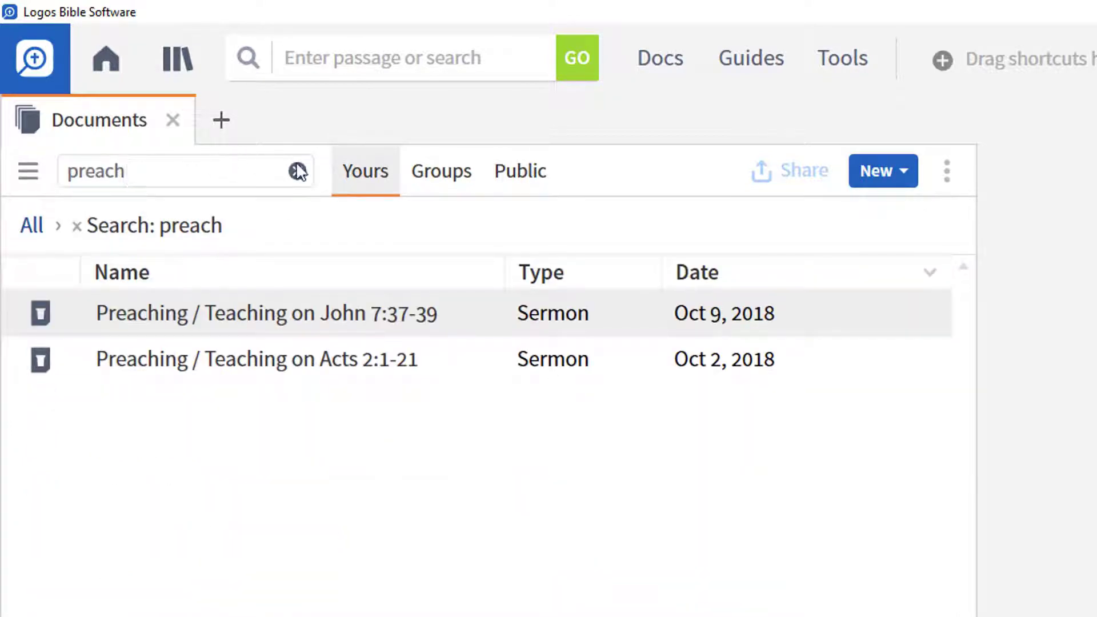
click(296, 170)
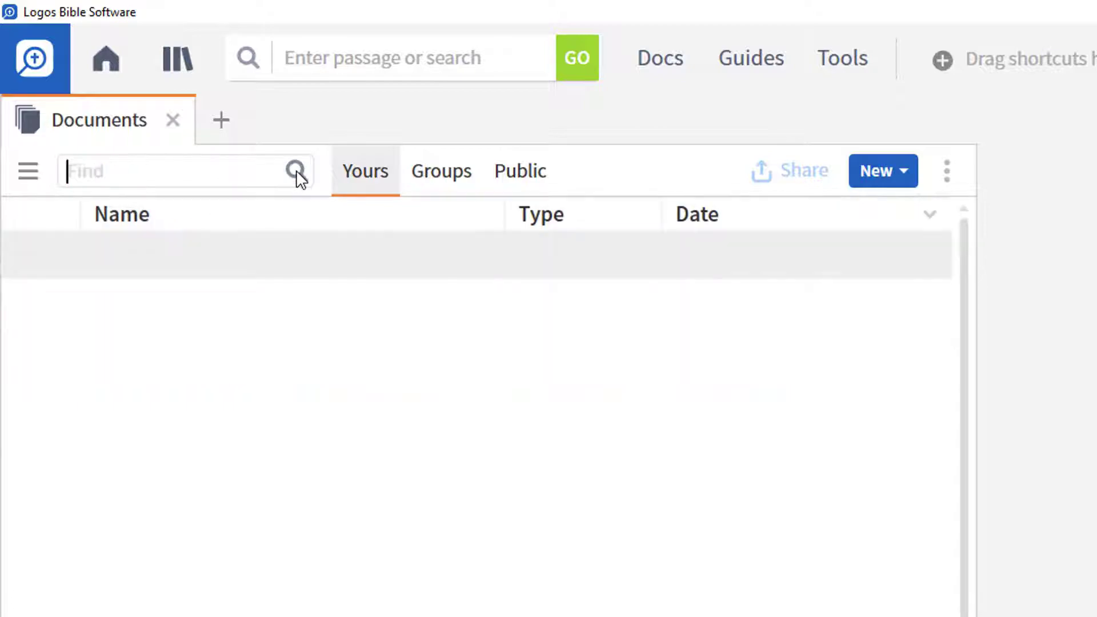
Step: Create a new prayer list and title it 'Church Prayer List'
click(906, 171)
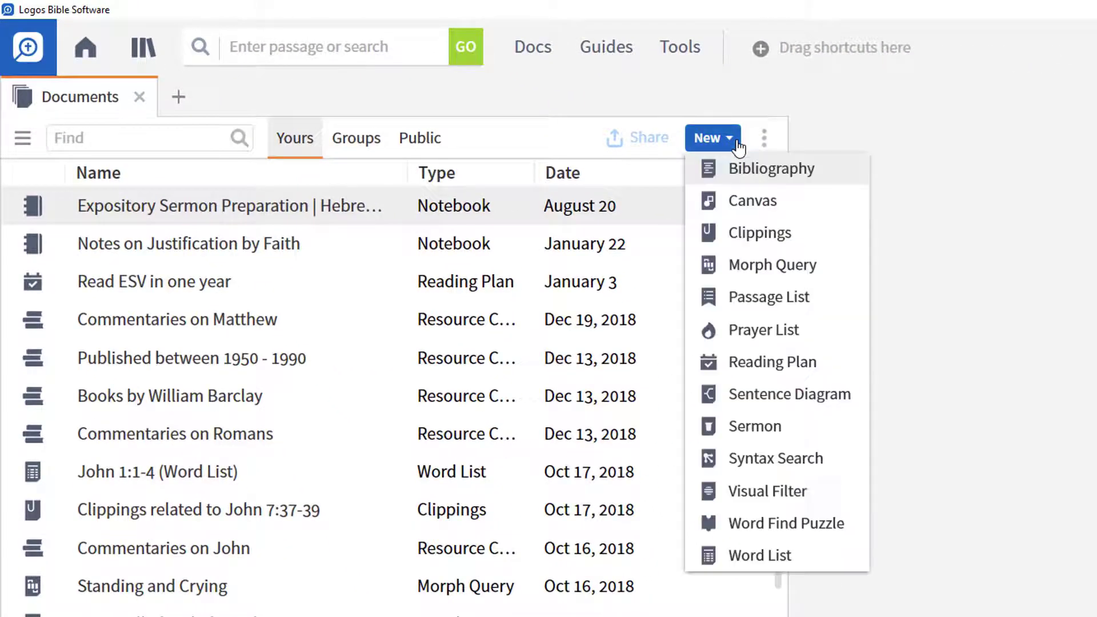
click(749, 337)
click(872, 197)
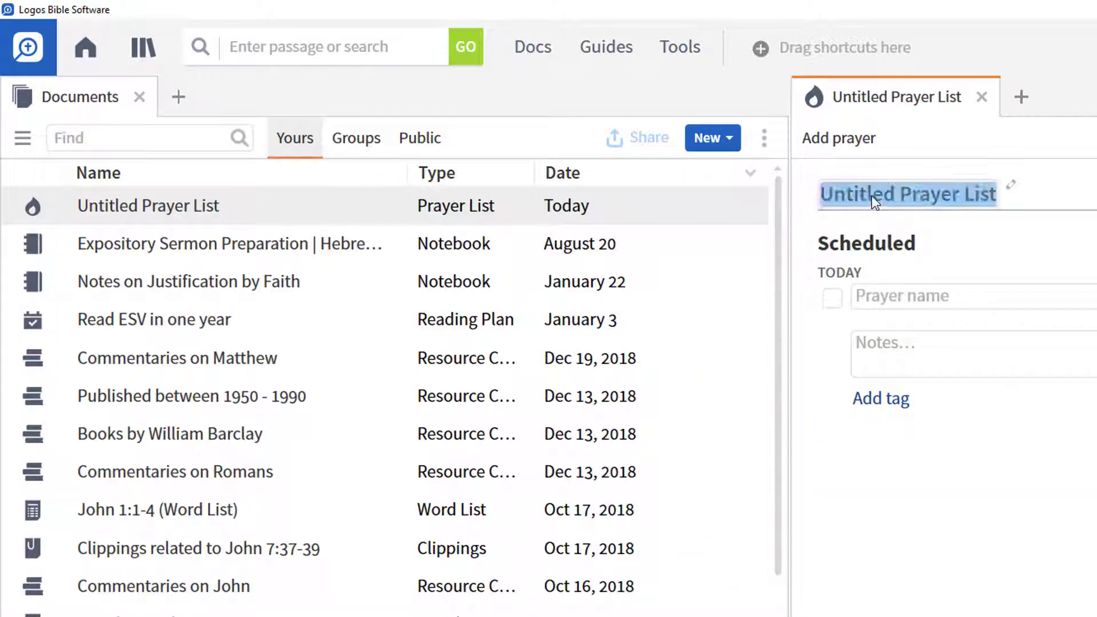
text(Church Prayer List)
key(Return)
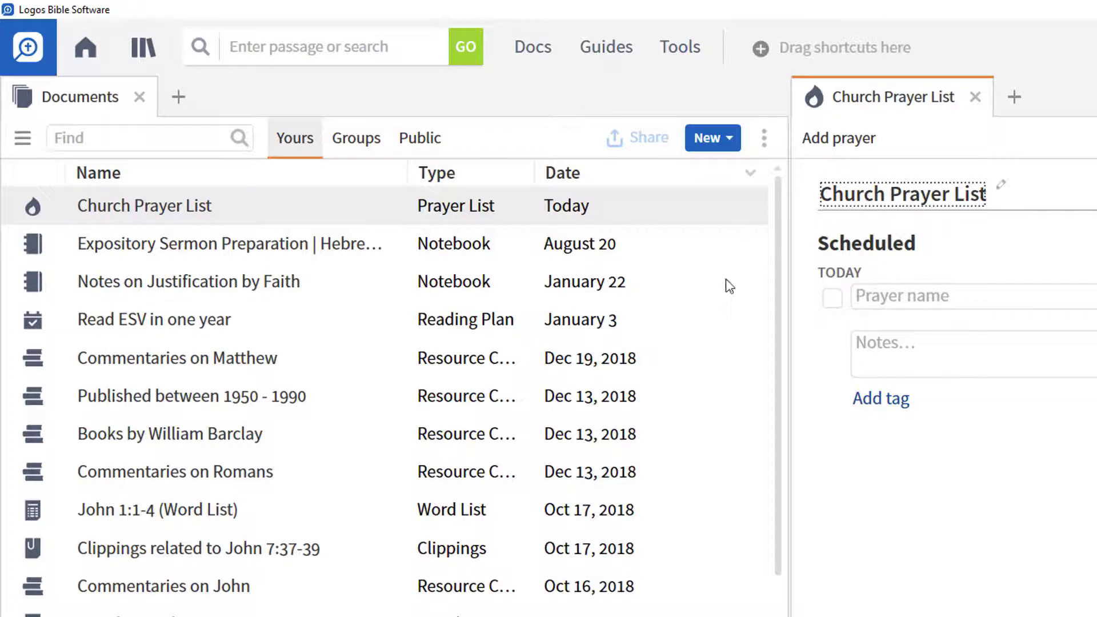
Step: Open the John 7:37-39 clippings, delete Church Prayer List, and reveal the filter panel
click(206, 551)
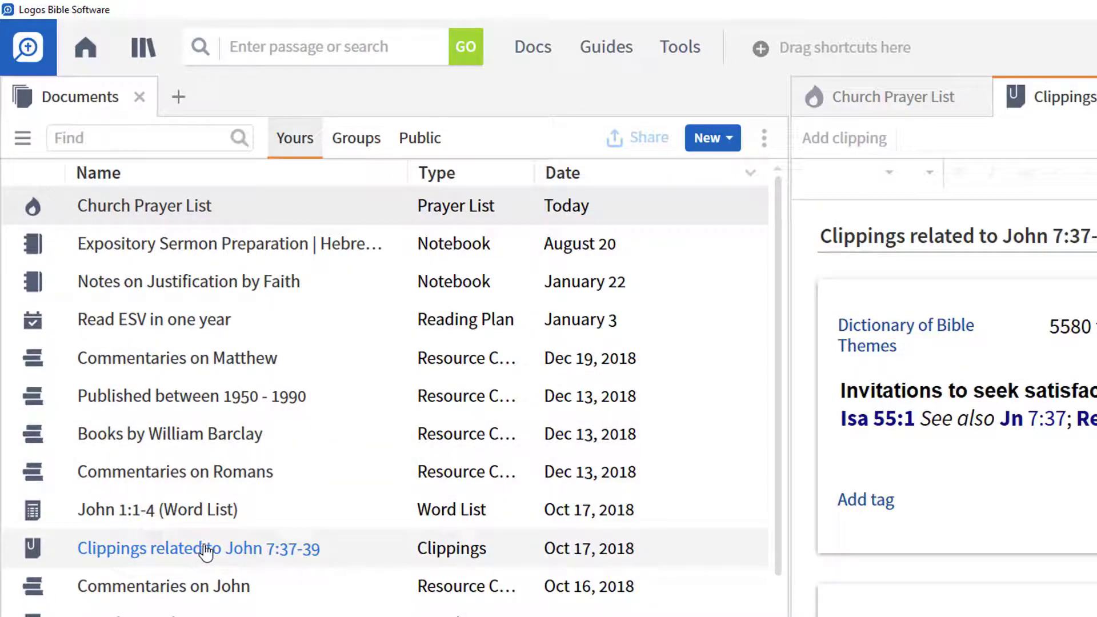
right_click(155, 212)
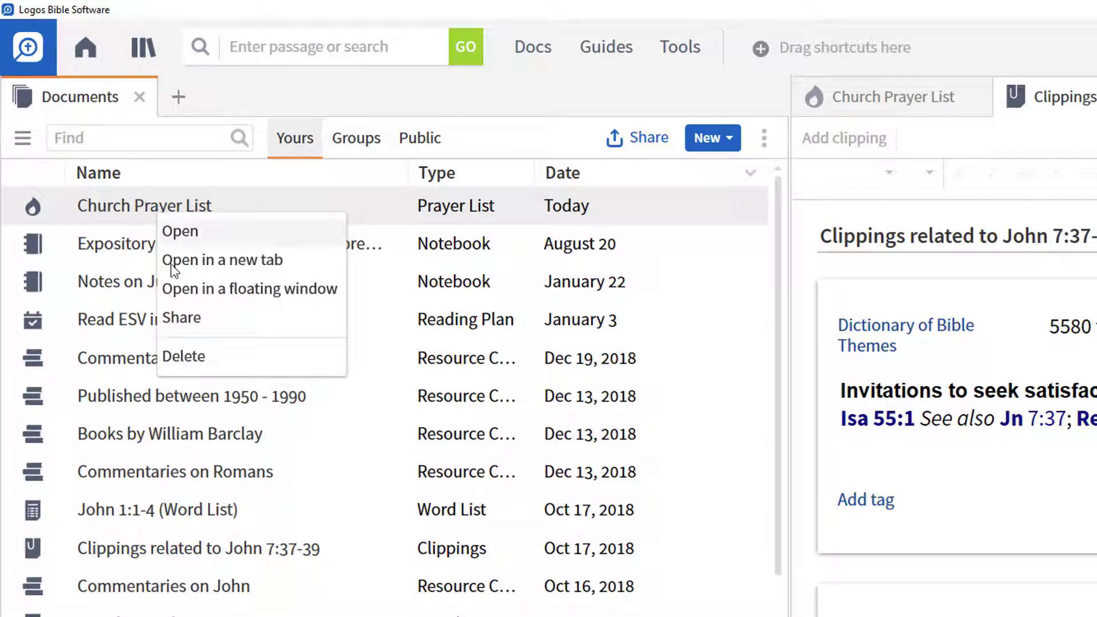
click(183, 357)
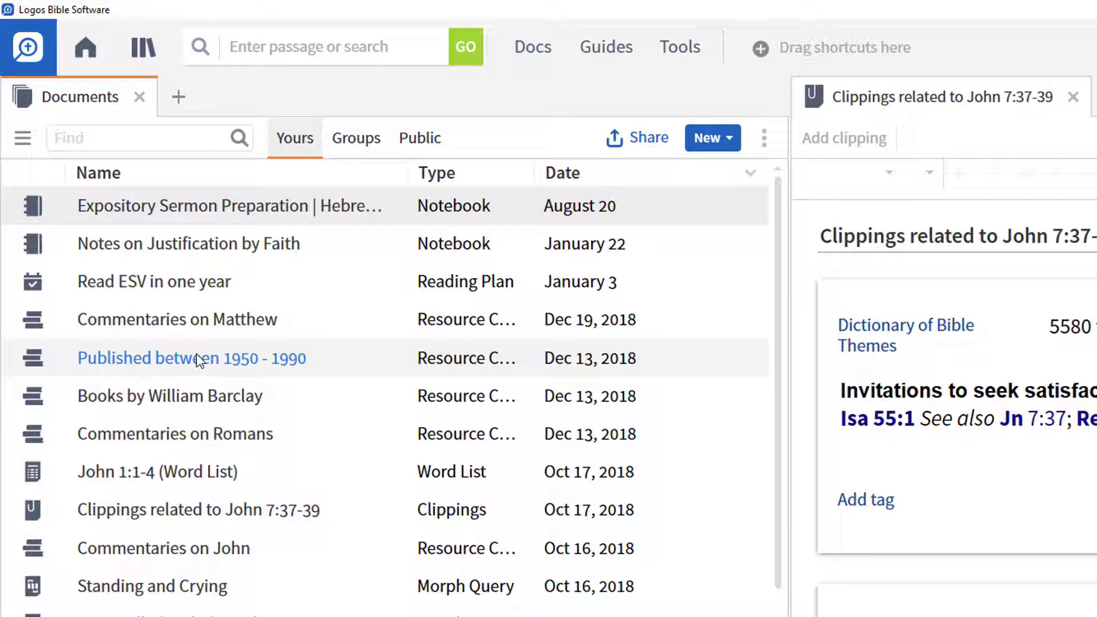
click(23, 141)
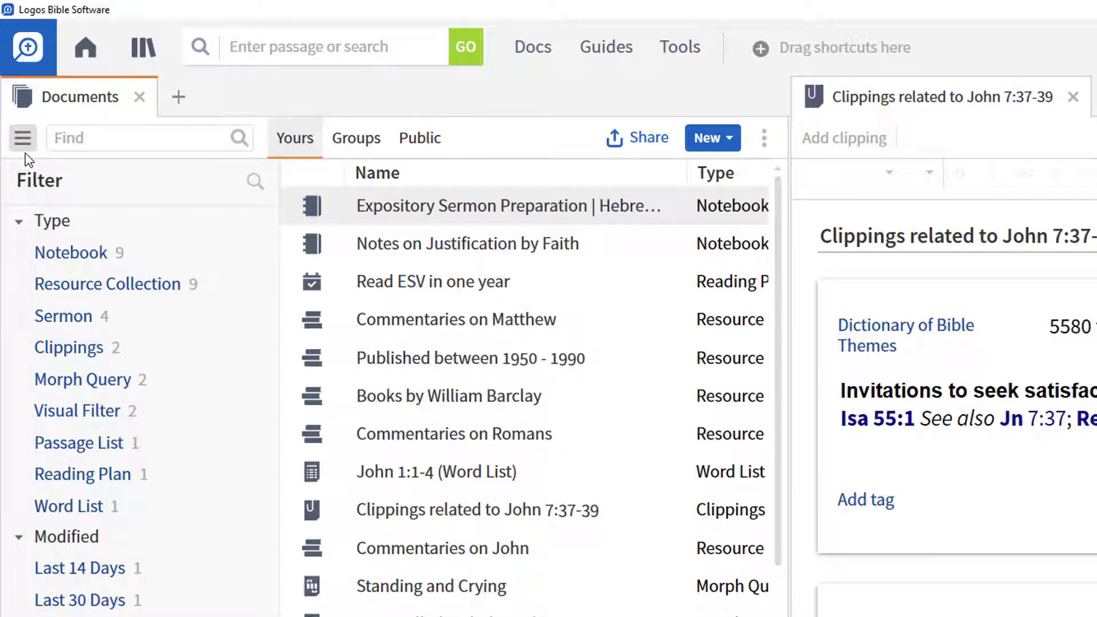
click(61, 264)
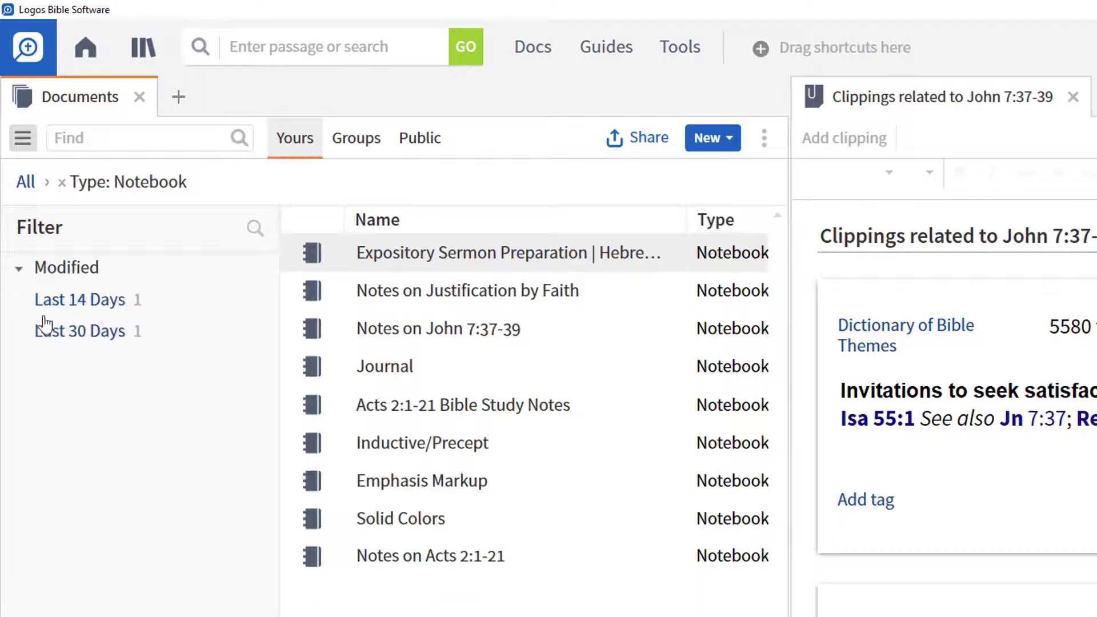
click(69, 301)
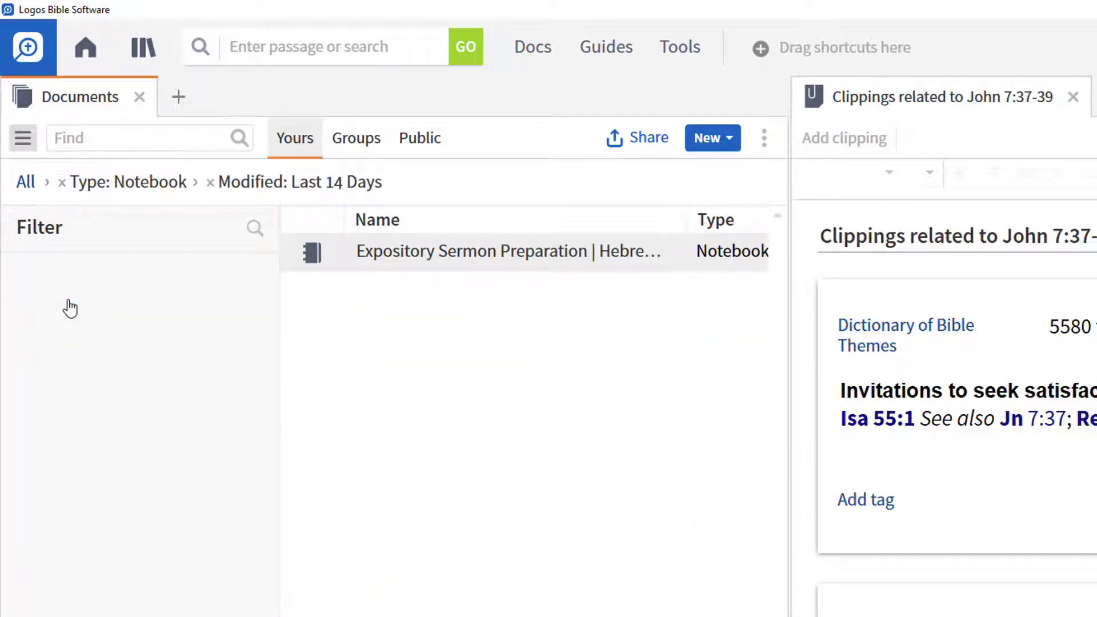
click(25, 185)
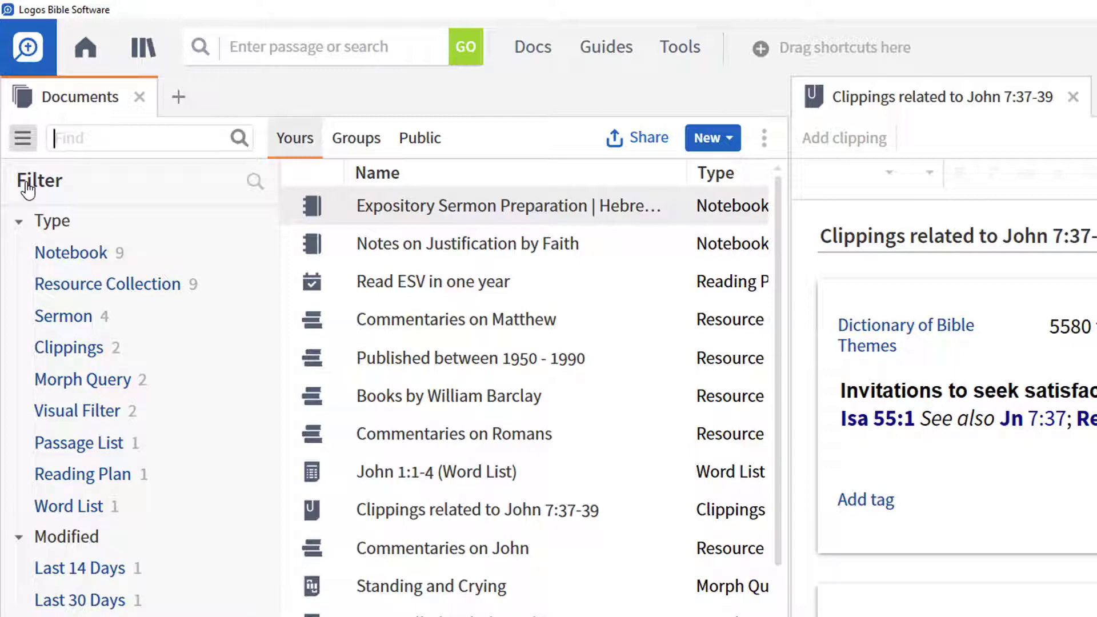
Step: Add the public passage list Pour Out the Spirit to Yours and open it at Pr 1:23
click(351, 143)
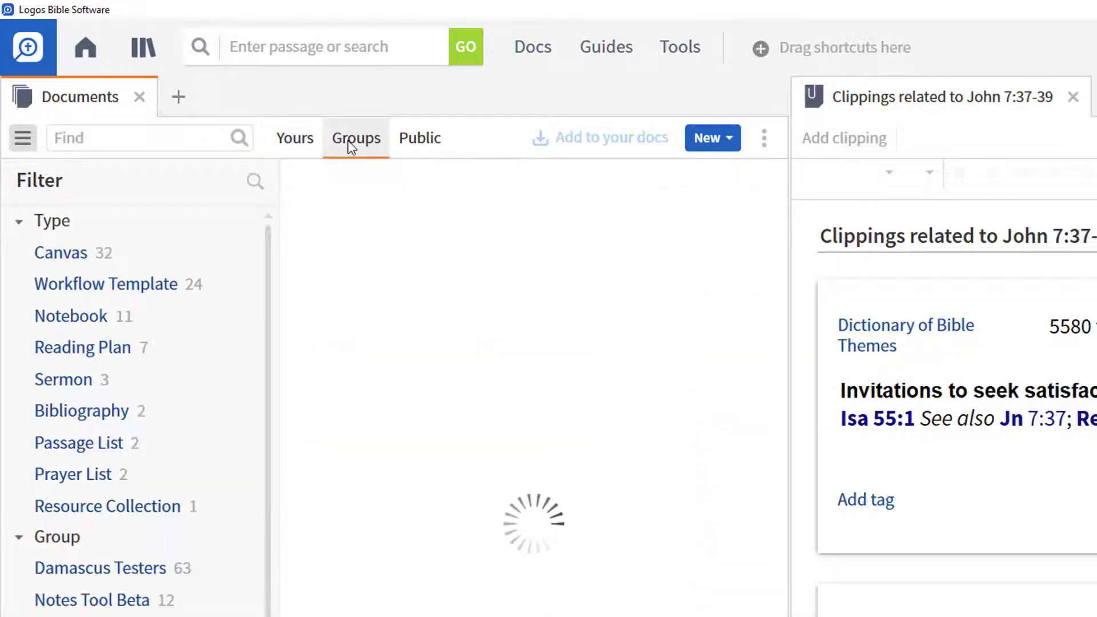
click(420, 143)
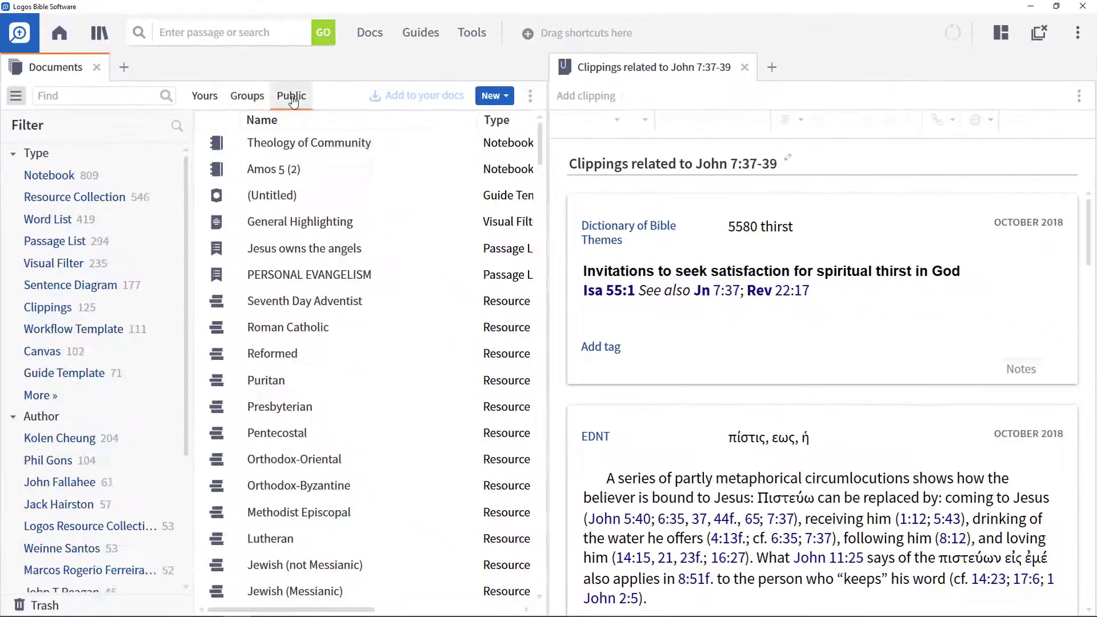
scroll(280, 328, down, 6)
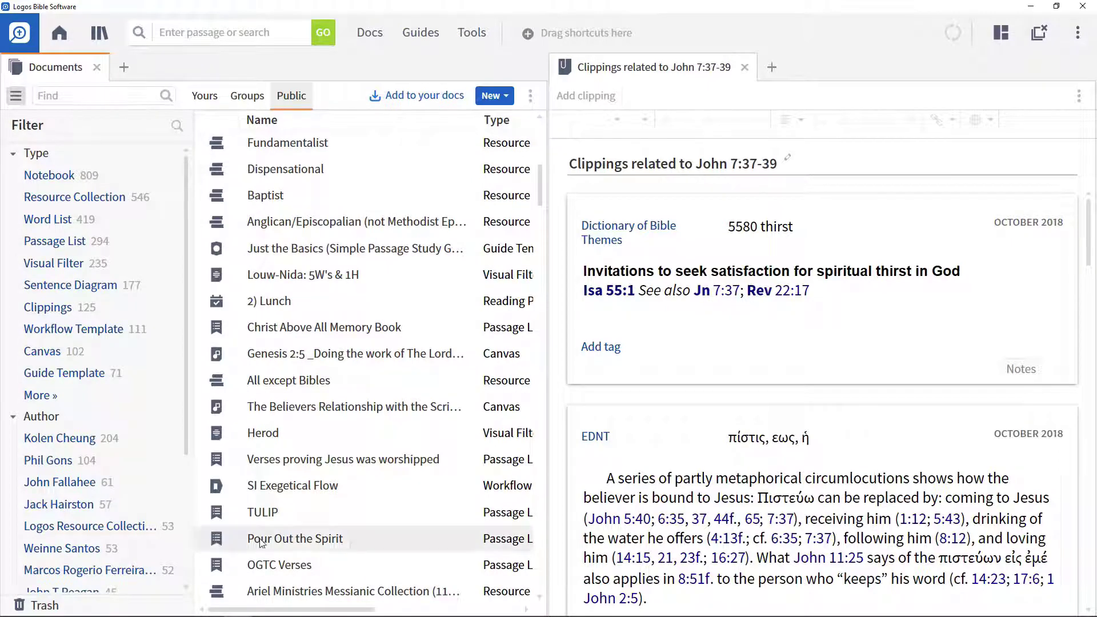
click(430, 98)
click(207, 98)
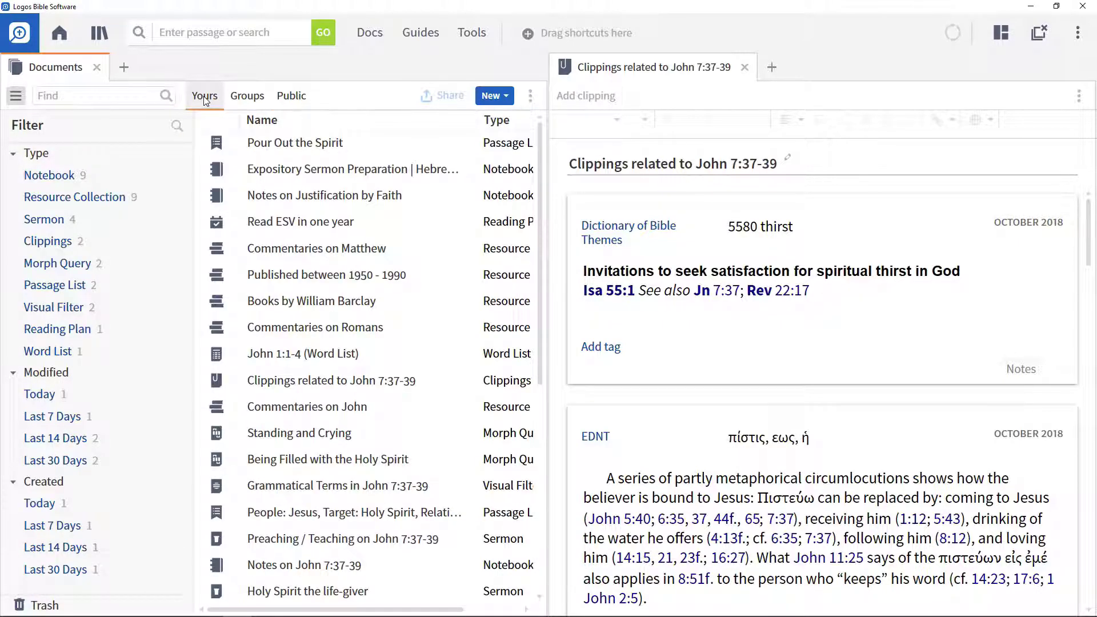
click(301, 142)
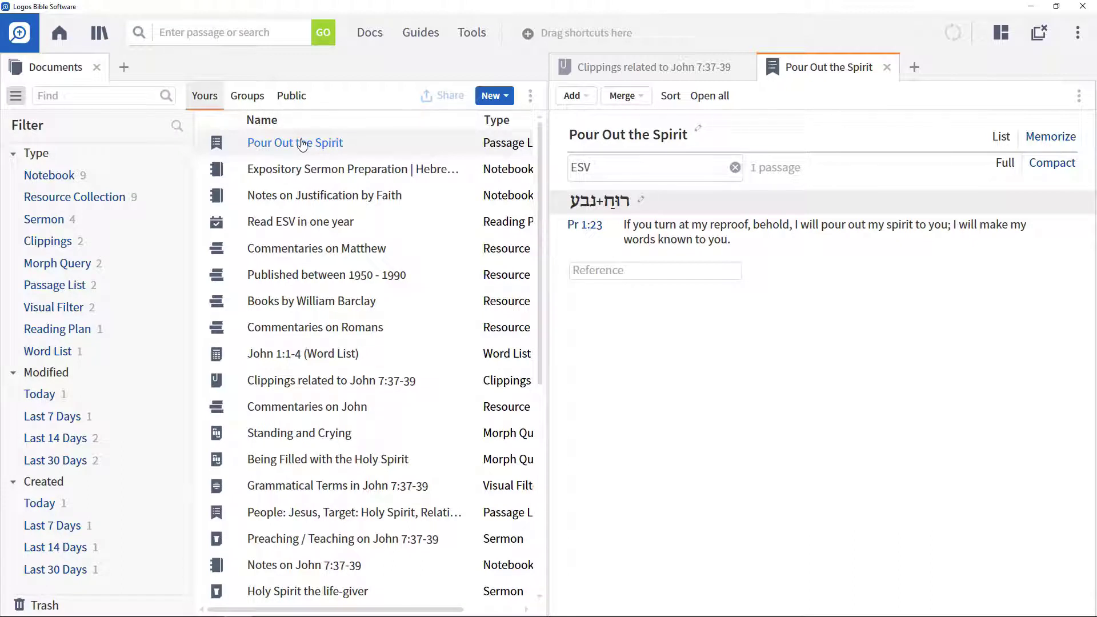
Step: Set Make document public to YES in the John 1:1-4 word list's share settings
right_click(282, 354)
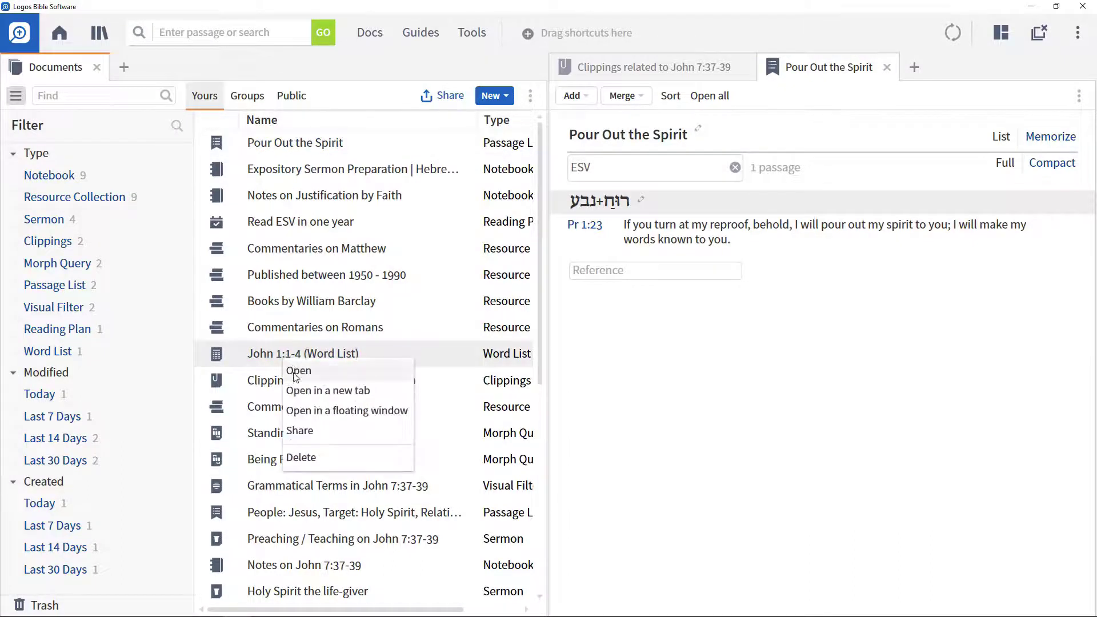
click(302, 433)
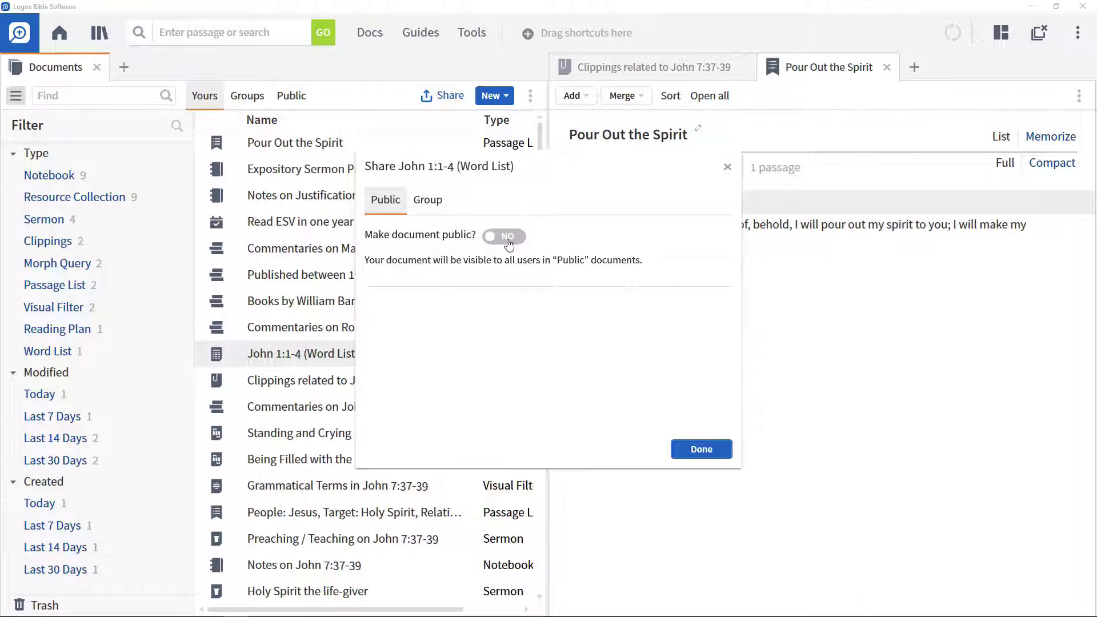
click(509, 240)
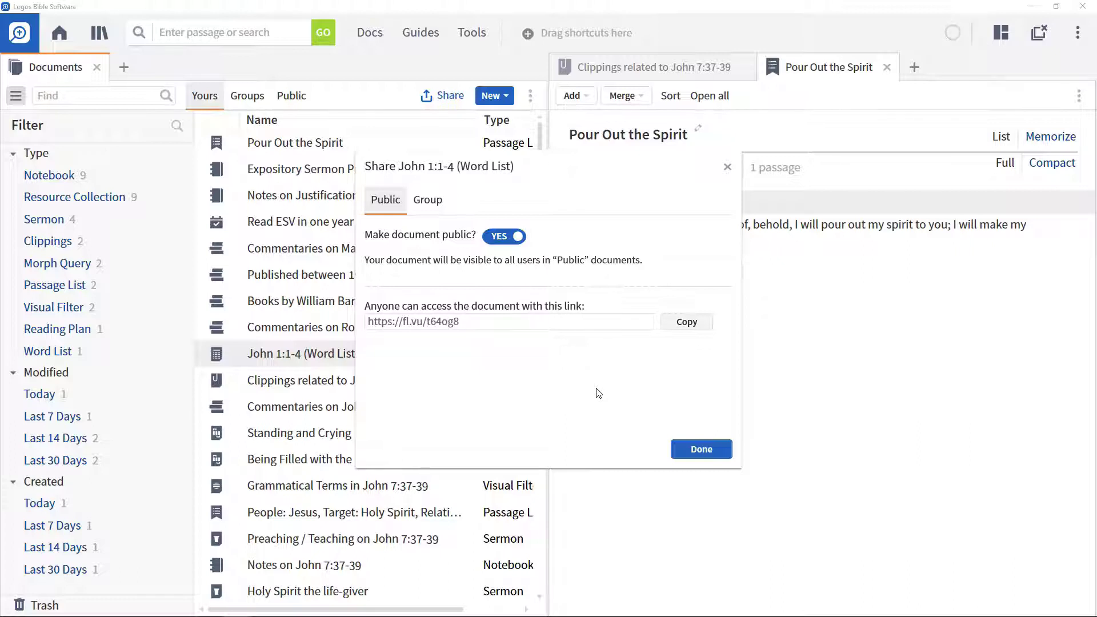
click(700, 450)
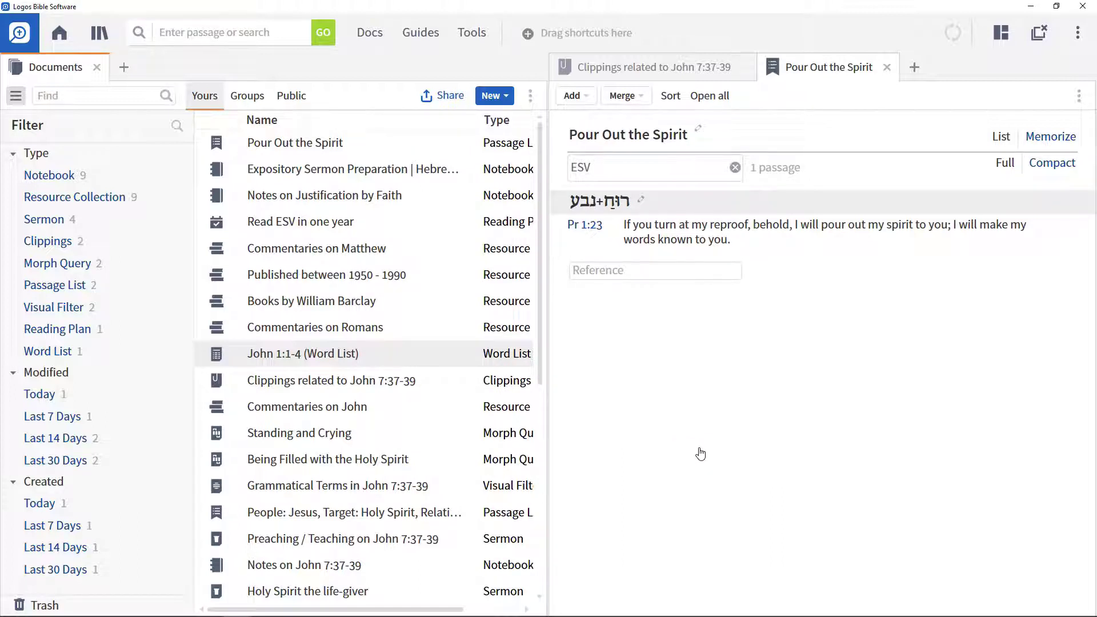
Step: Share the John 7:37-39 clippings with Sermon Prep (GC) through the Group tab
right_click(306, 383)
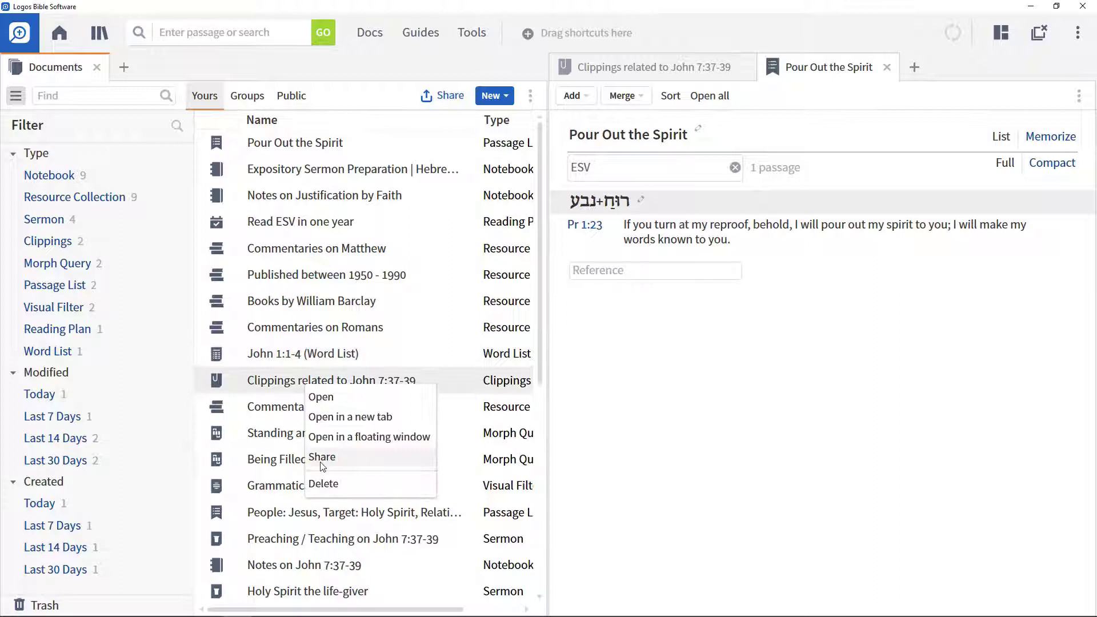
click(322, 466)
click(421, 204)
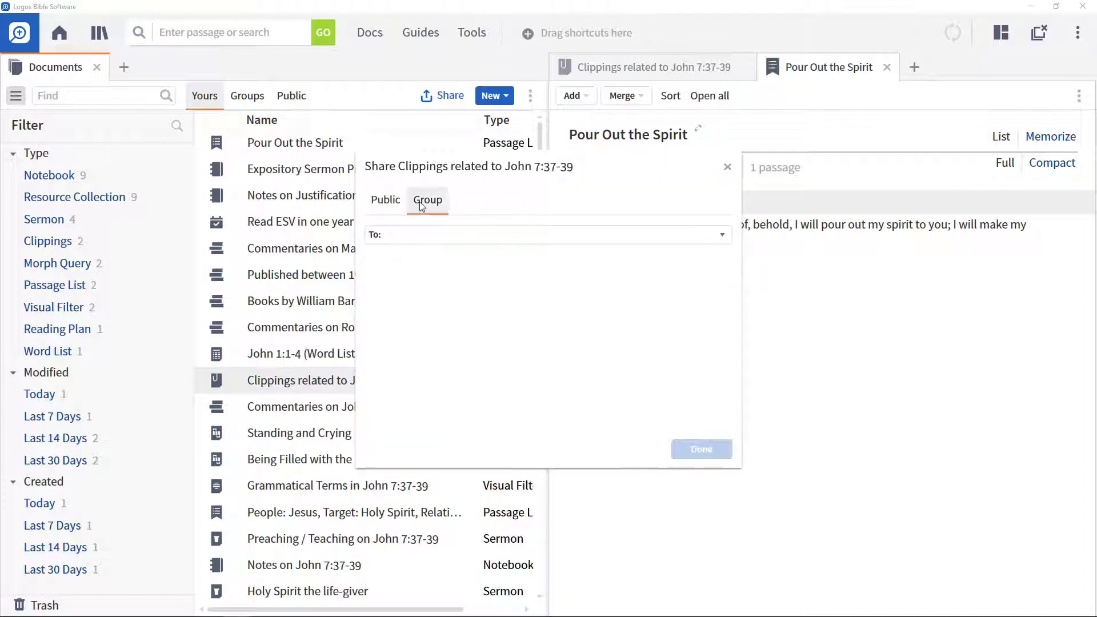
click(510, 242)
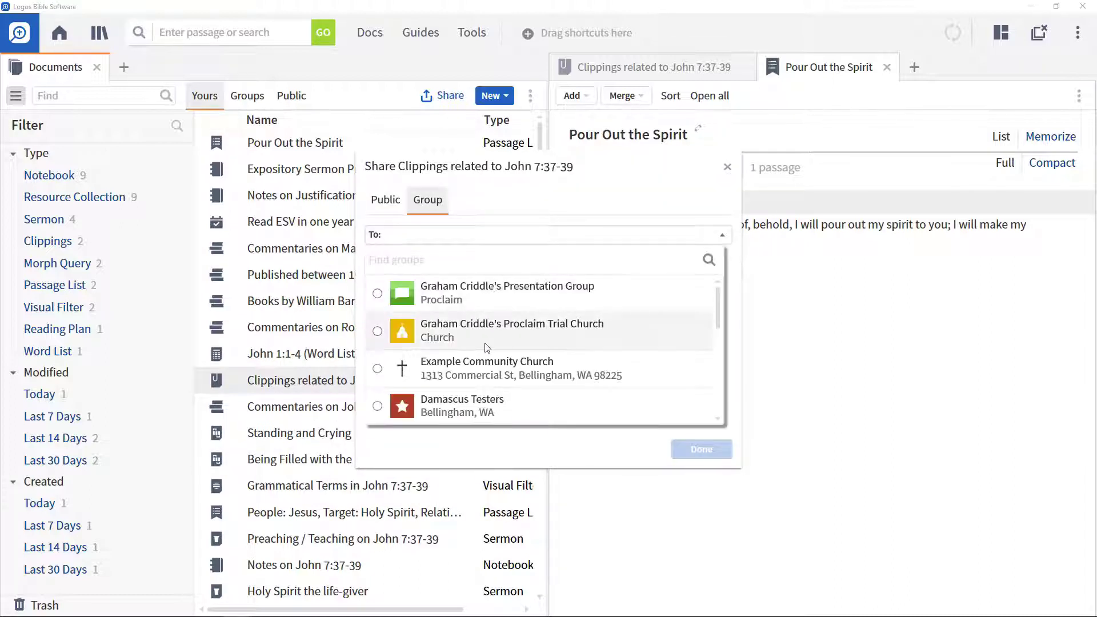
scroll(486, 343, down, 5)
click(479, 368)
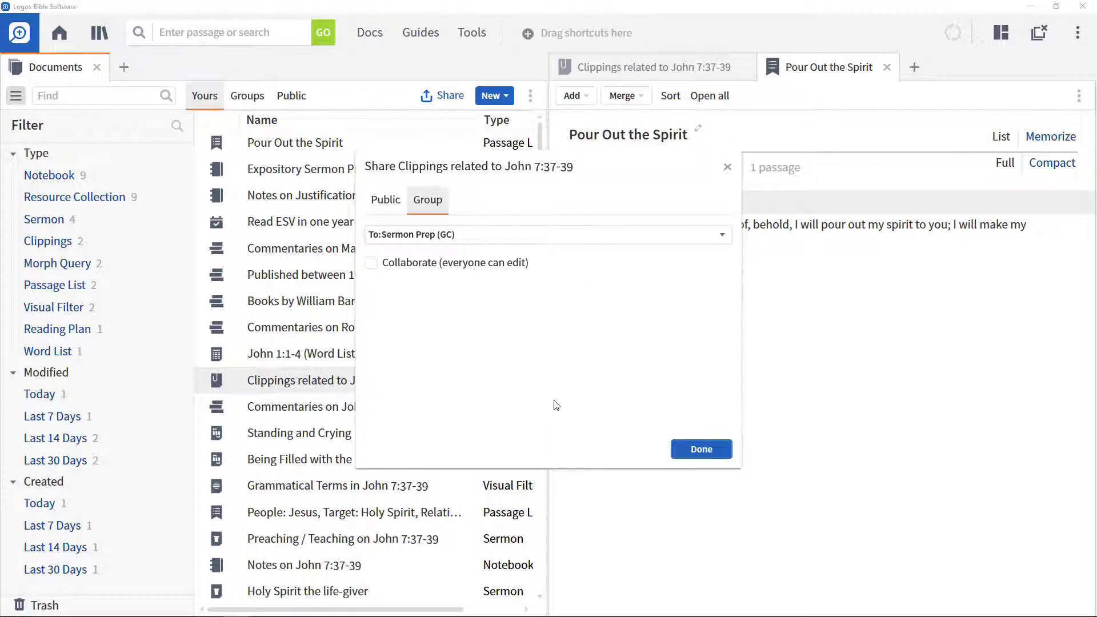
click(700, 449)
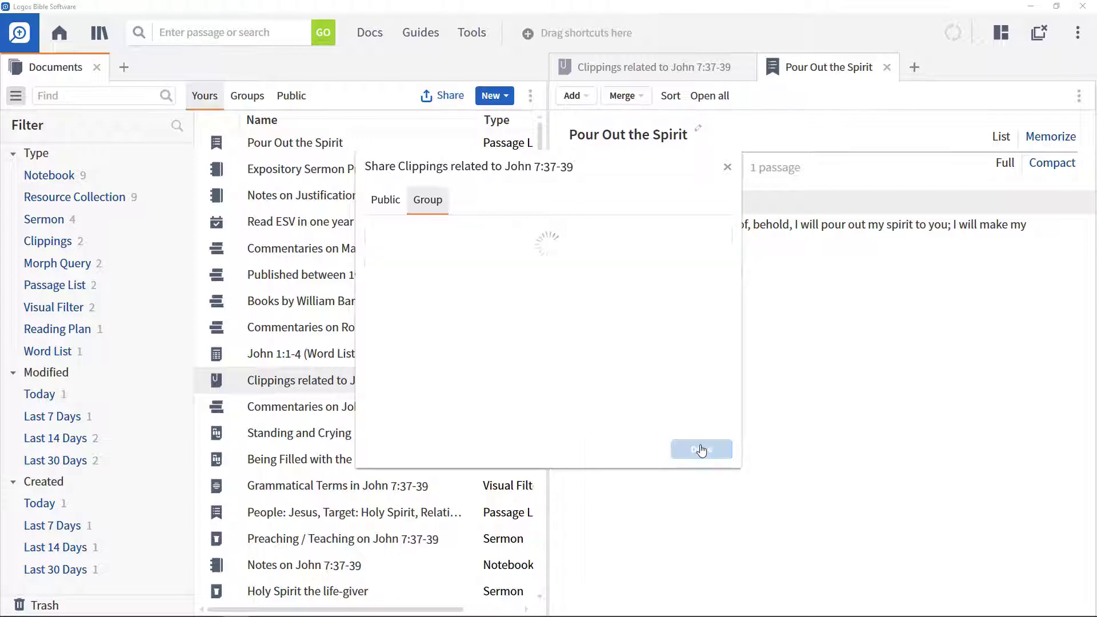
Step: Filter group documents to Sermon Prep (GC) and select the shared John 7:37-39 clippings
click(245, 100)
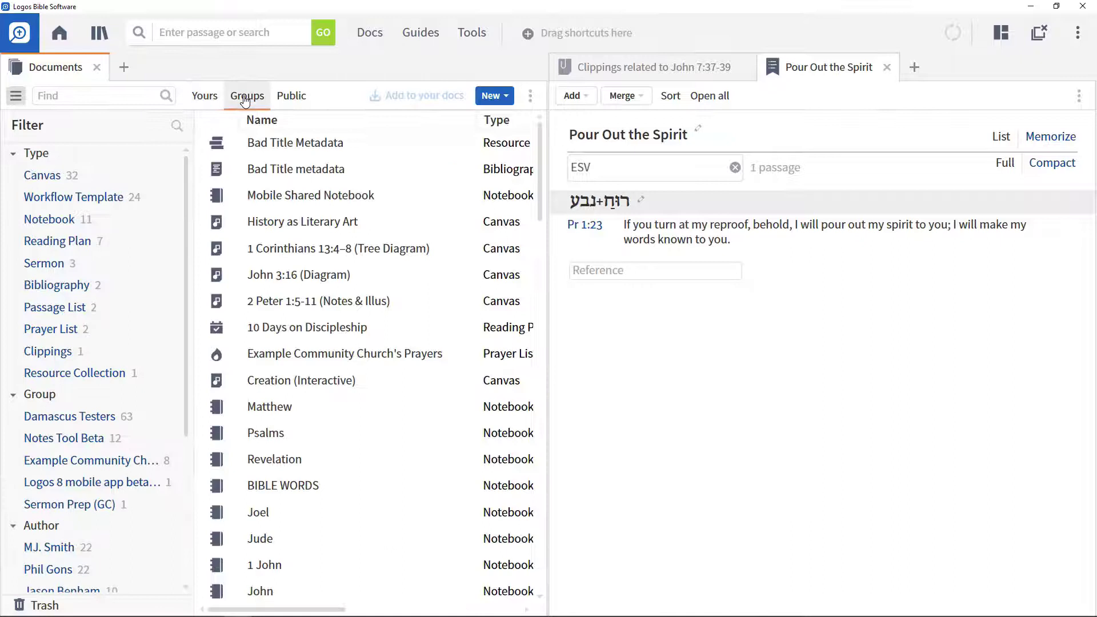
click(68, 507)
click(321, 180)
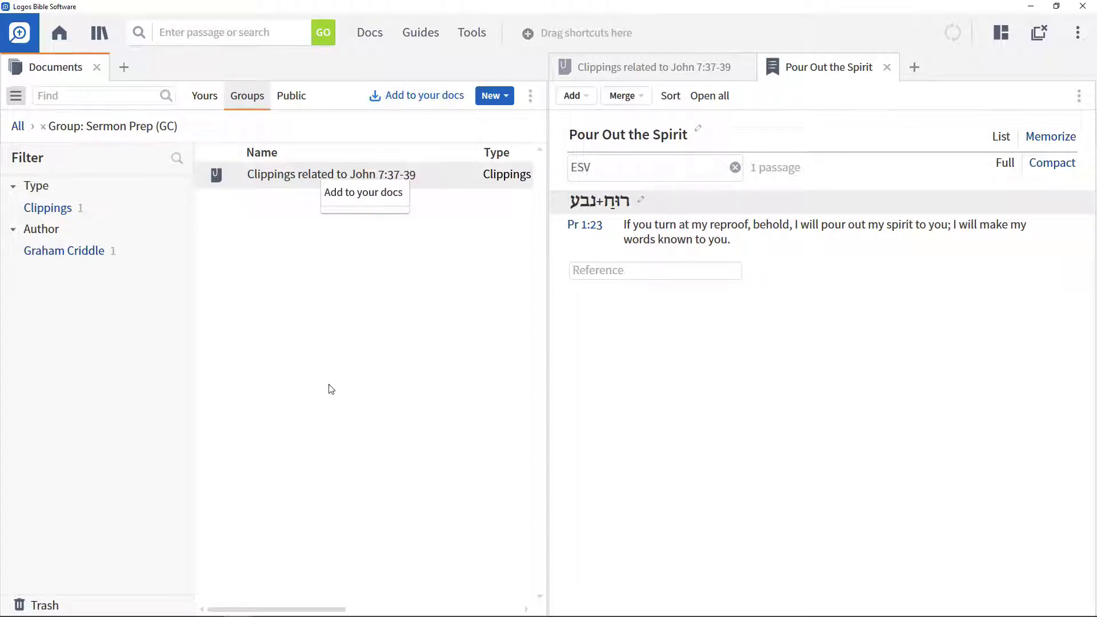
Step: Add the public notebook Theology of Community to your documents
click(290, 97)
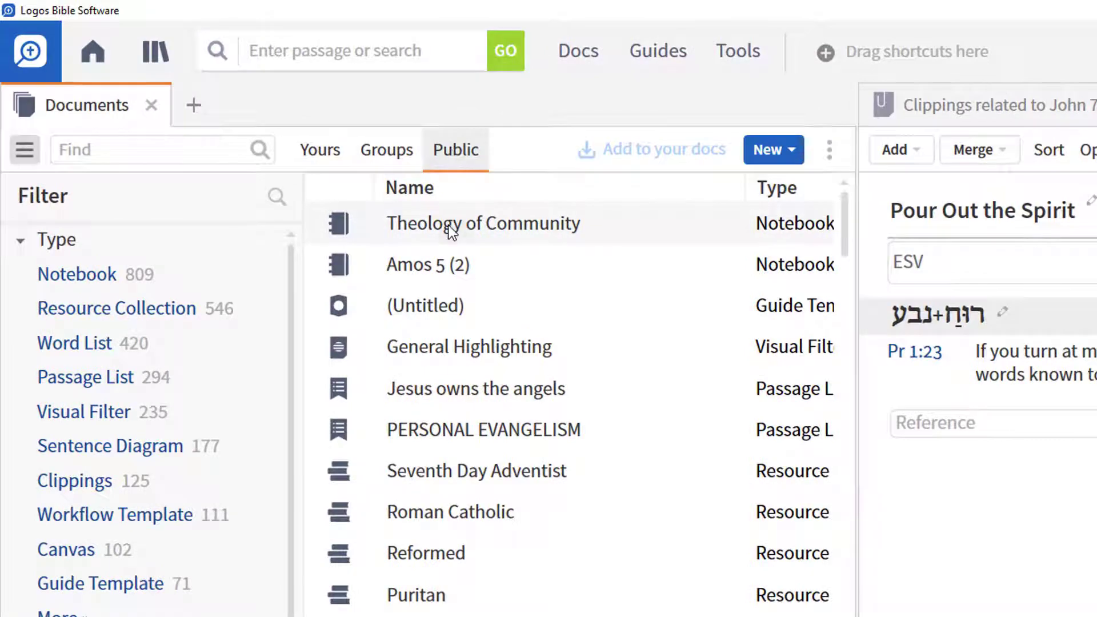
right_click(451, 231)
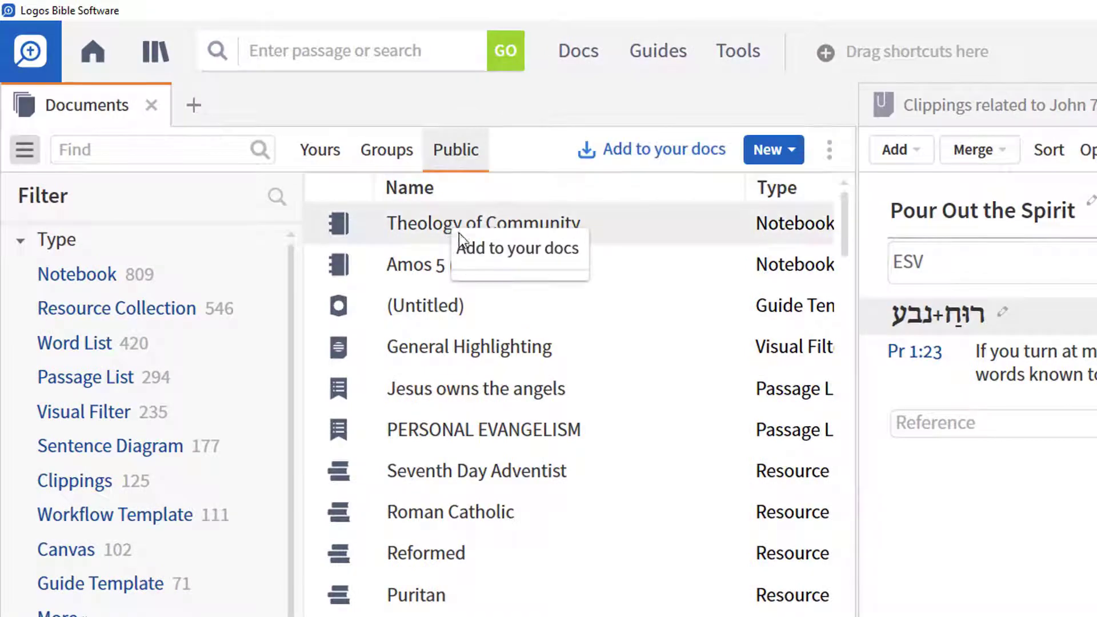
click(493, 252)
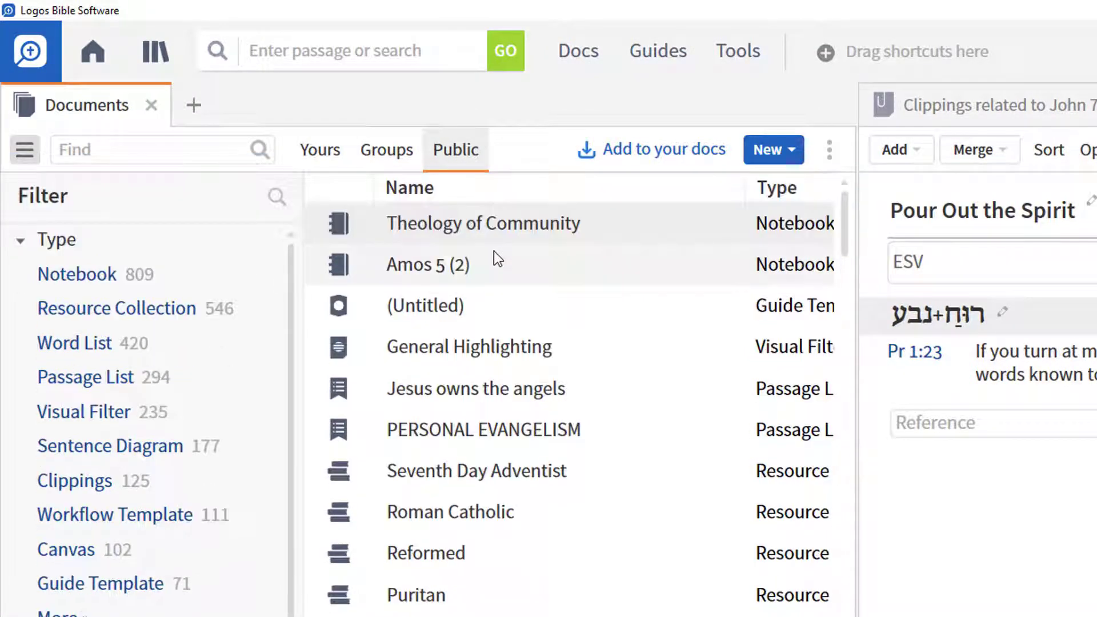
click(314, 152)
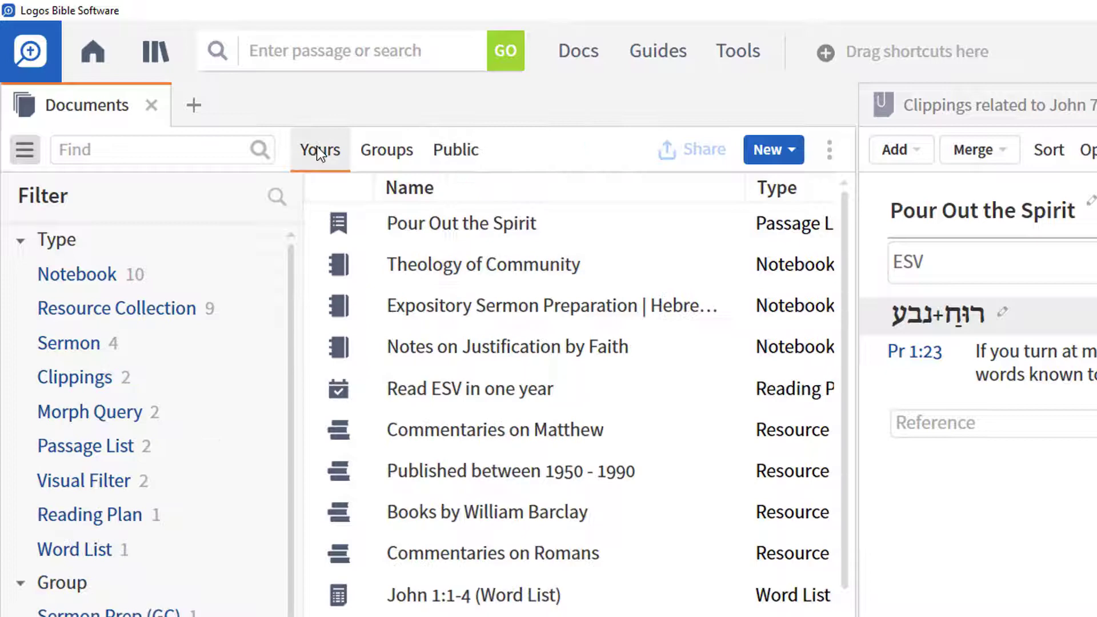
Step: Open the Theology of Community notebook from the Yours list in Notes
click(477, 270)
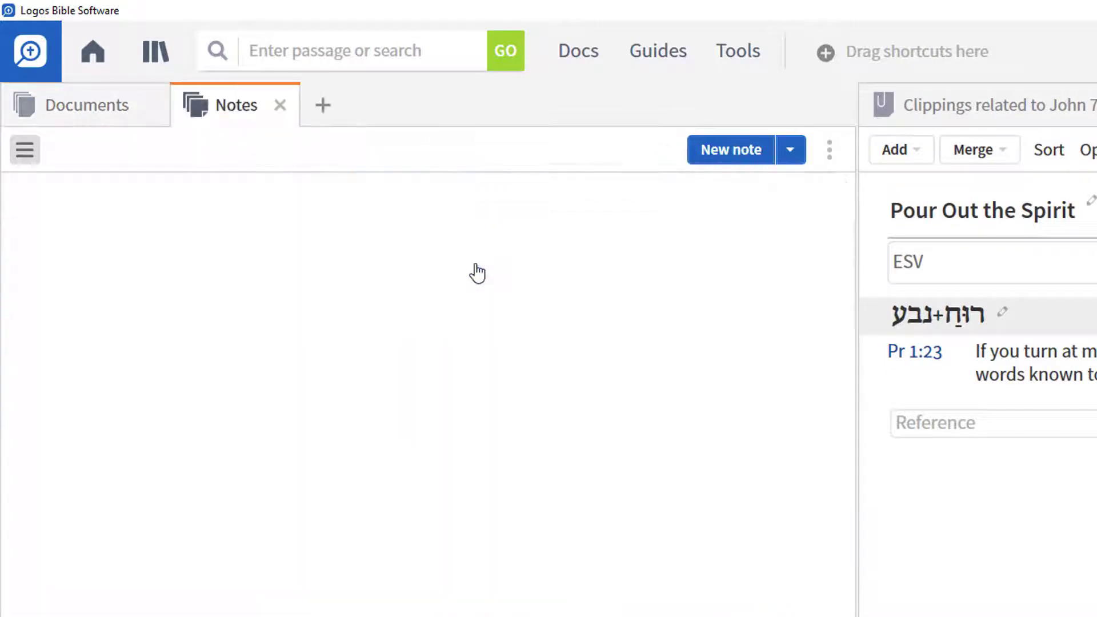